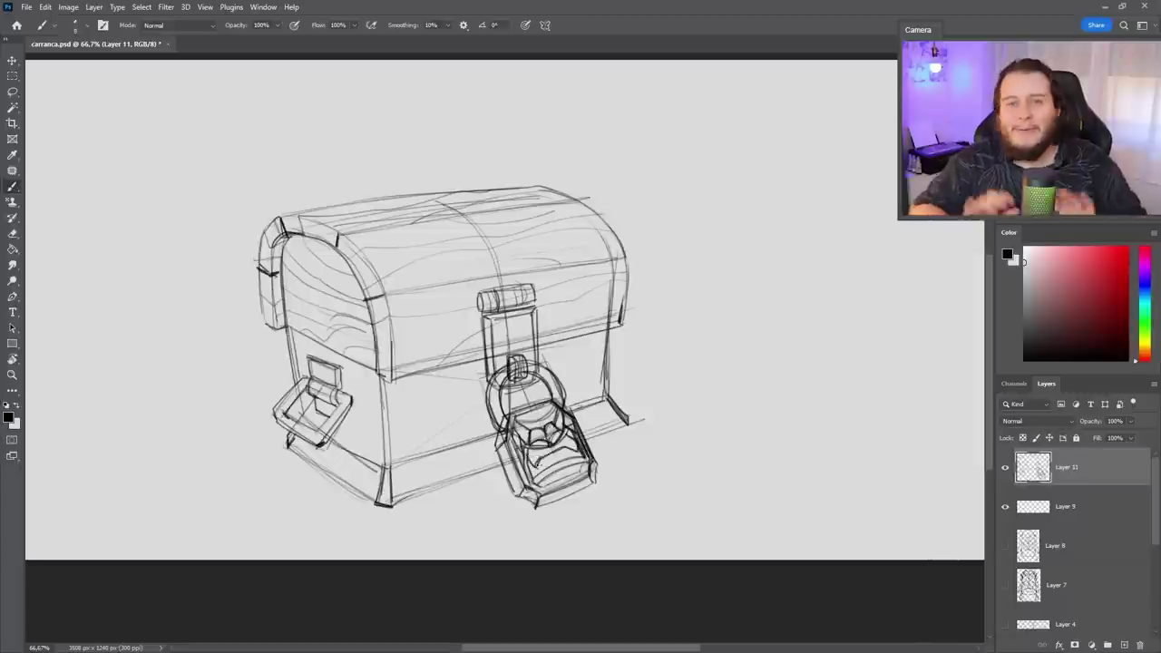
Sketch two curved bands wrapping over the chest lid on a new layer above the chest sketch
{"action": "key", "text": "ctrl+minus"}
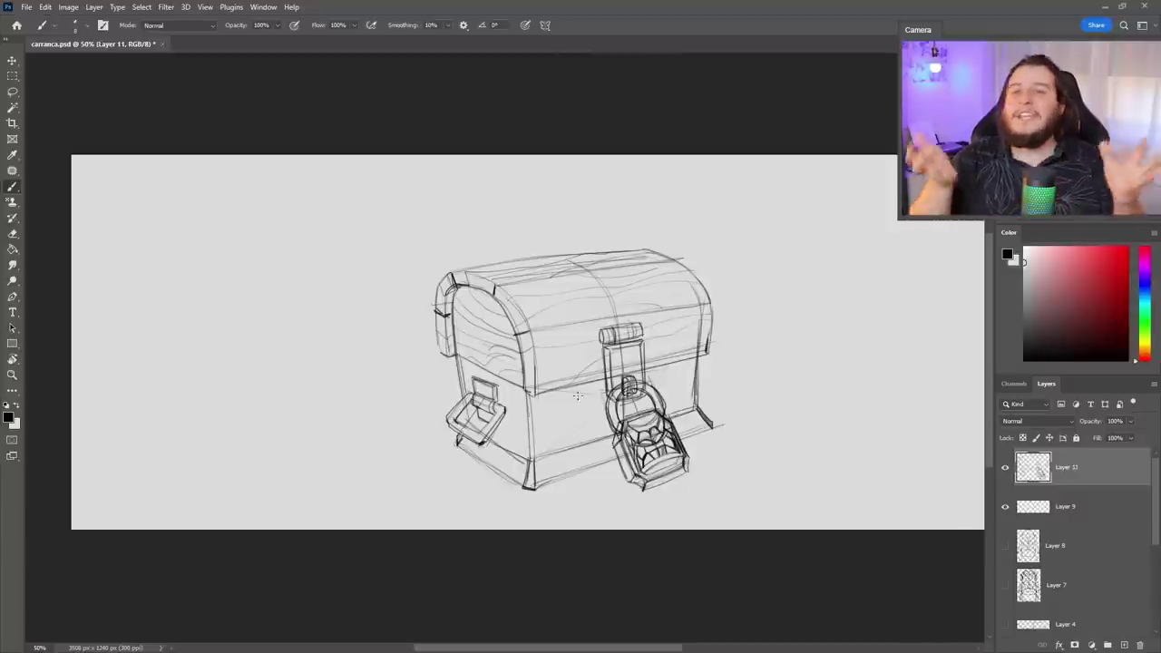
{"action": "key", "text": "ctrl+shift+alt+n"}
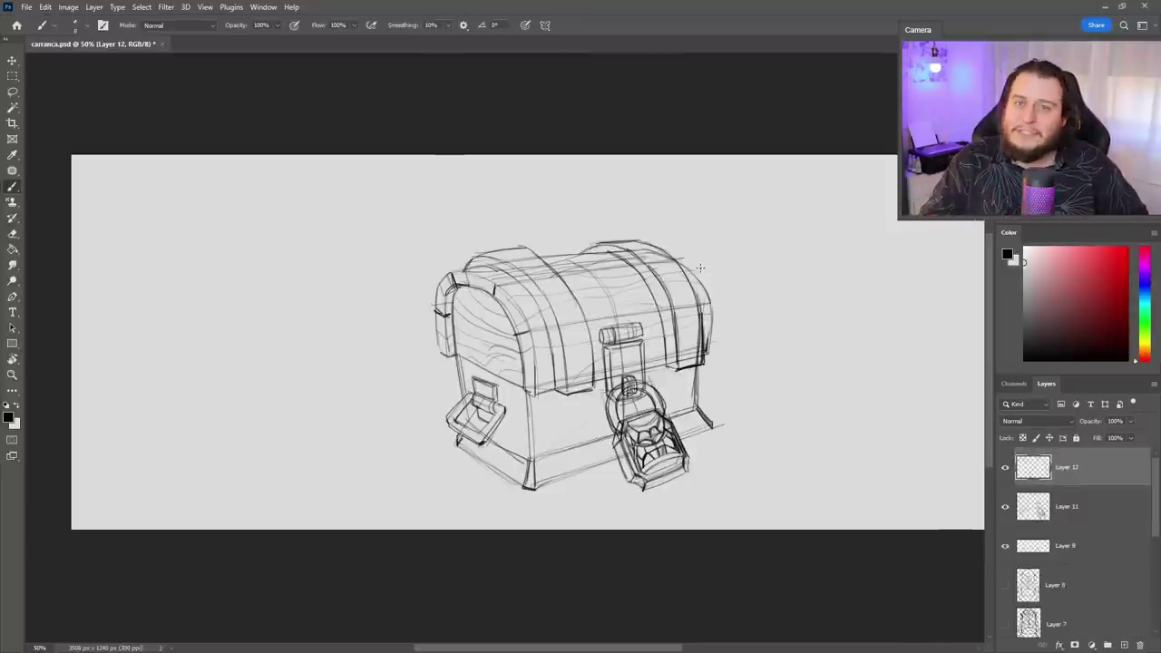
{"action": "key", "text": "alt+bracketleft"}
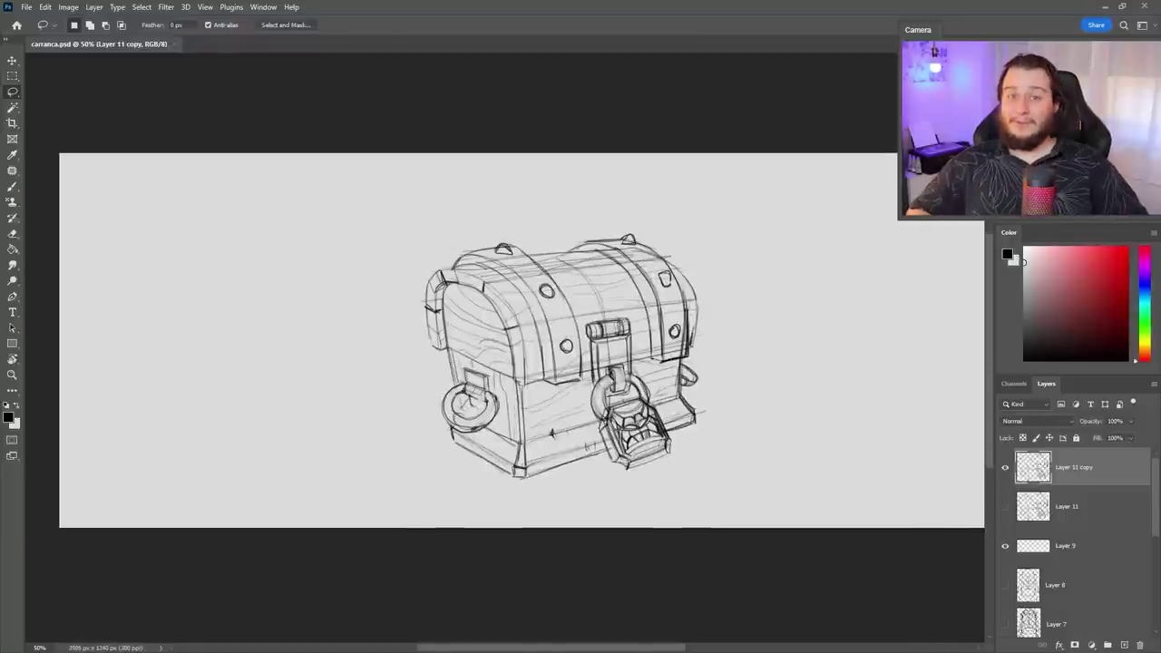
Redraw the chest's edges and corners with bolder lines and refine the ring handle on its side
{"action": "key", "text": "b"}
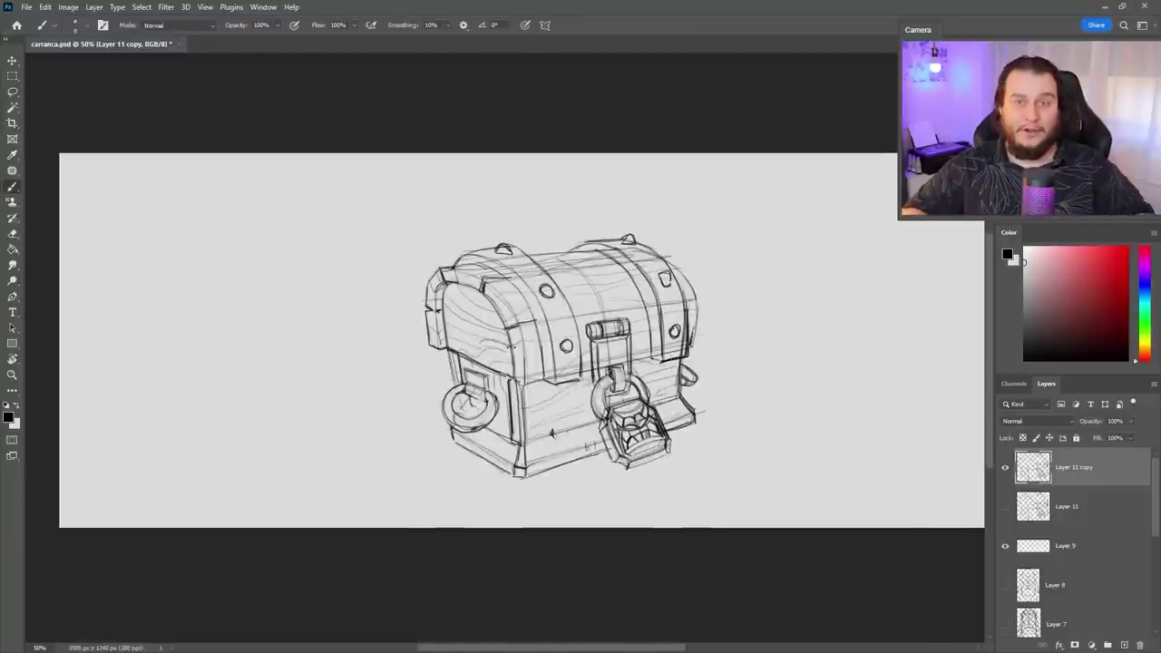
{"action": "key", "text": "shift+b"}
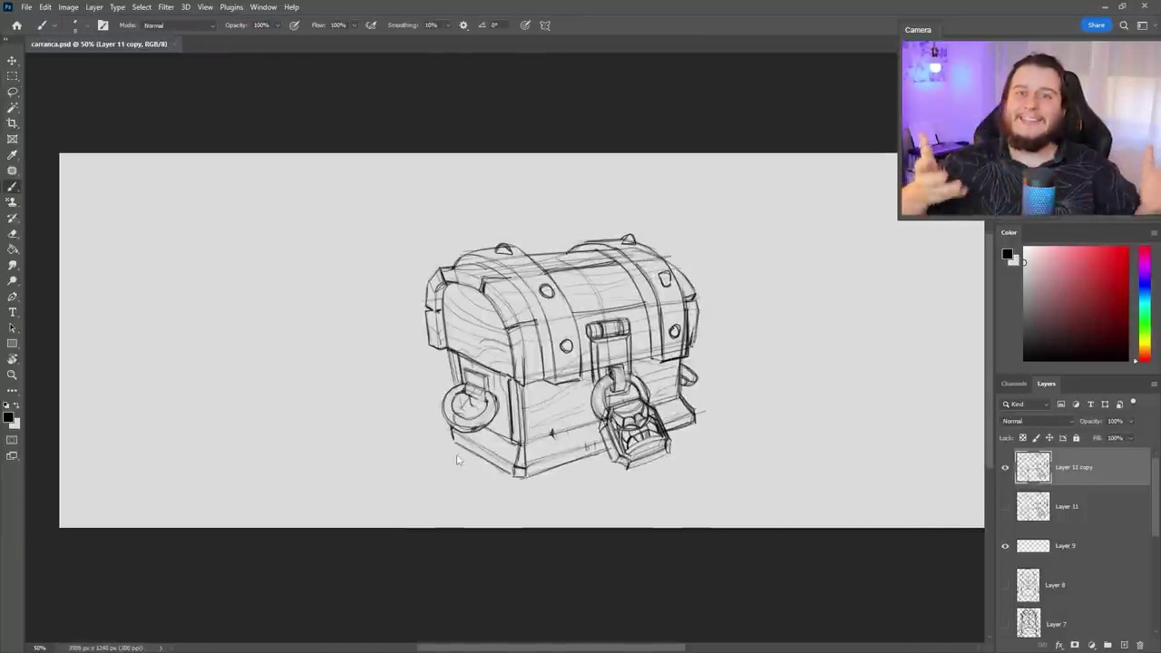
{"action": "left_click_drag", "start_coordinate": [488, 388], "coordinate": [459, 410]}
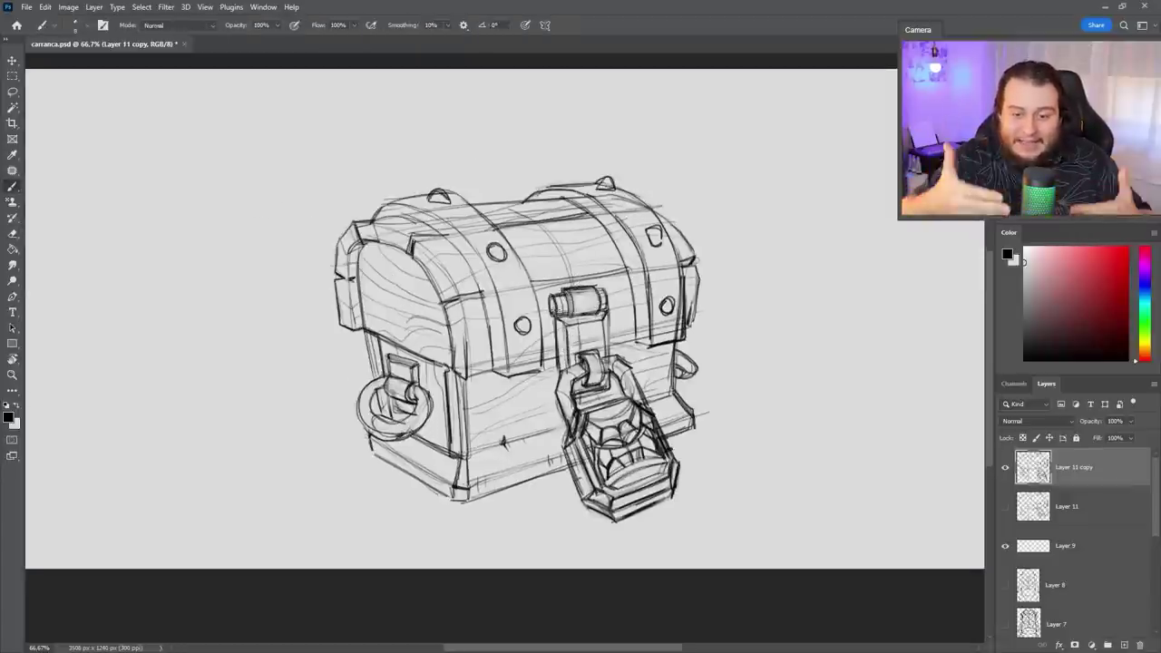
{"action": "key", "text": "e"}
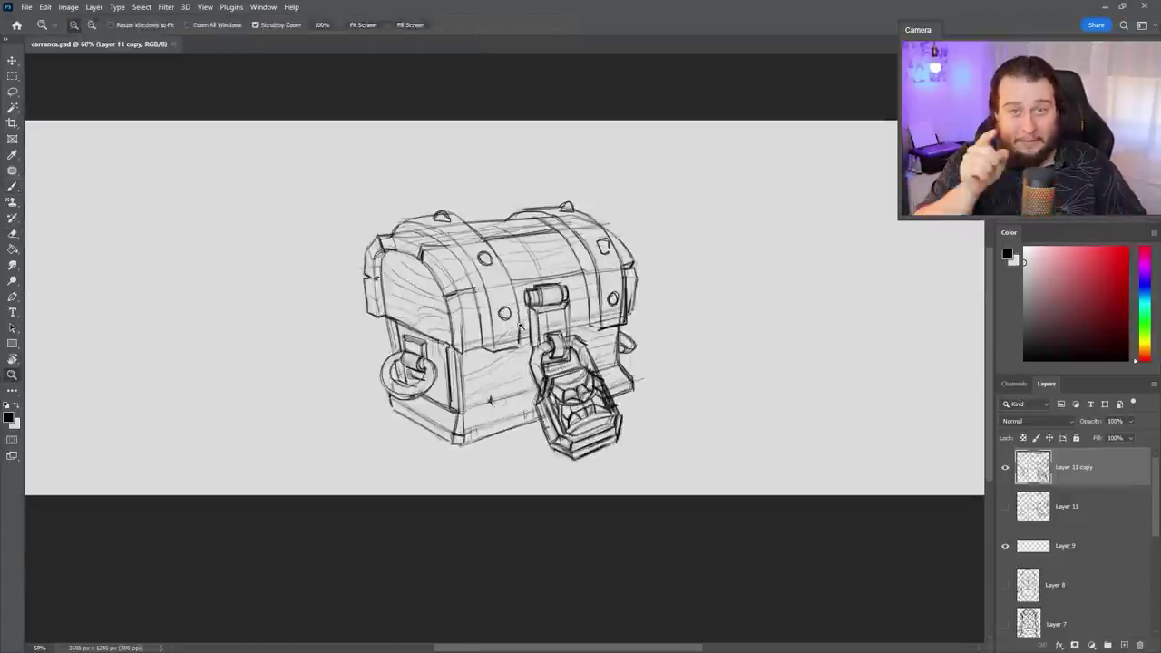
{"action": "left_click_drag", "start_coordinate": [450, 371], "coordinate": [405, 354]}
Lasso the separate parts of the chest sketch and cut the latch, padlock and base onto their own layers
{"action": "key", "text": "l"}
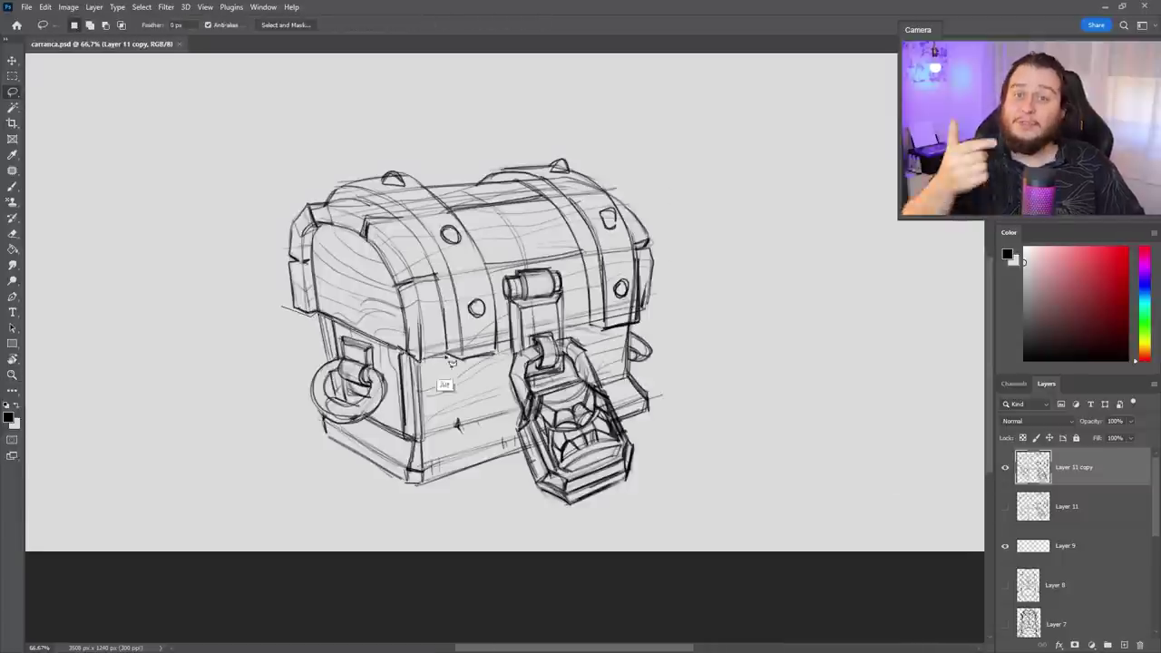
{"action": "left_click_drag", "start_coordinate": [333, 143], "coordinate": [381, 118]}
{"action": "key", "text": "ctrl+shift+j"}
{"action": "key", "text": "ctrl+shift+j"}
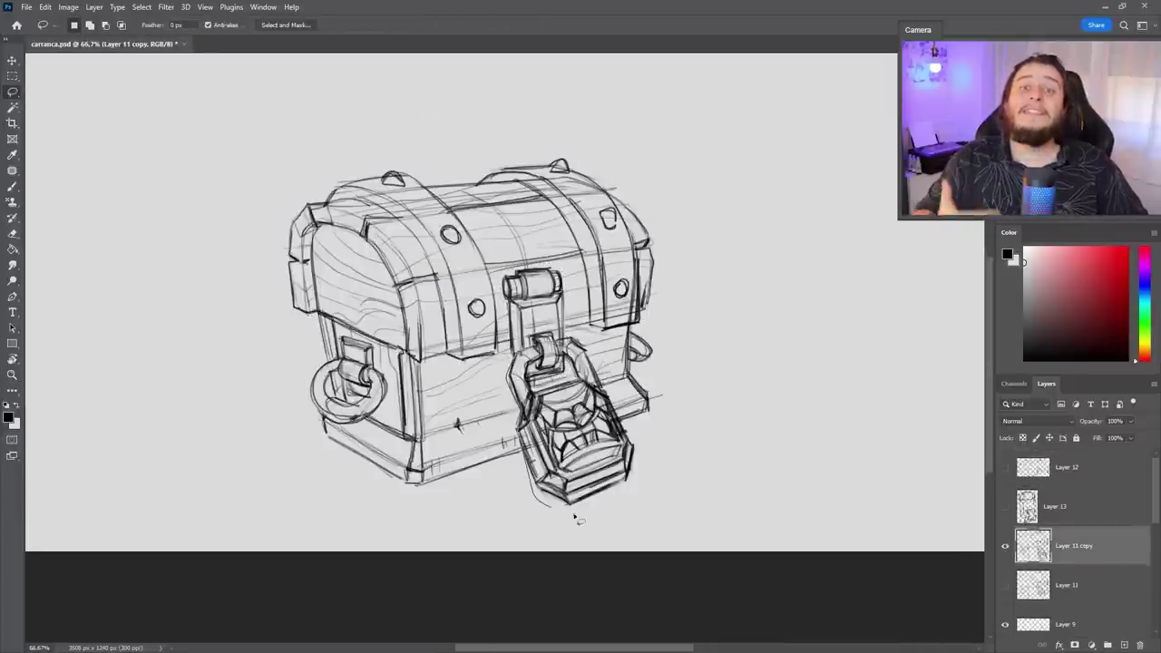
{"action": "key", "text": "ctrl+shift+j"}
{"action": "key", "text": "ctrl+shift+j"}
Isolate the latch and padlock layers in turn and draw the missing lines where the parts had overlapped
{"action": "key", "text": "b"}
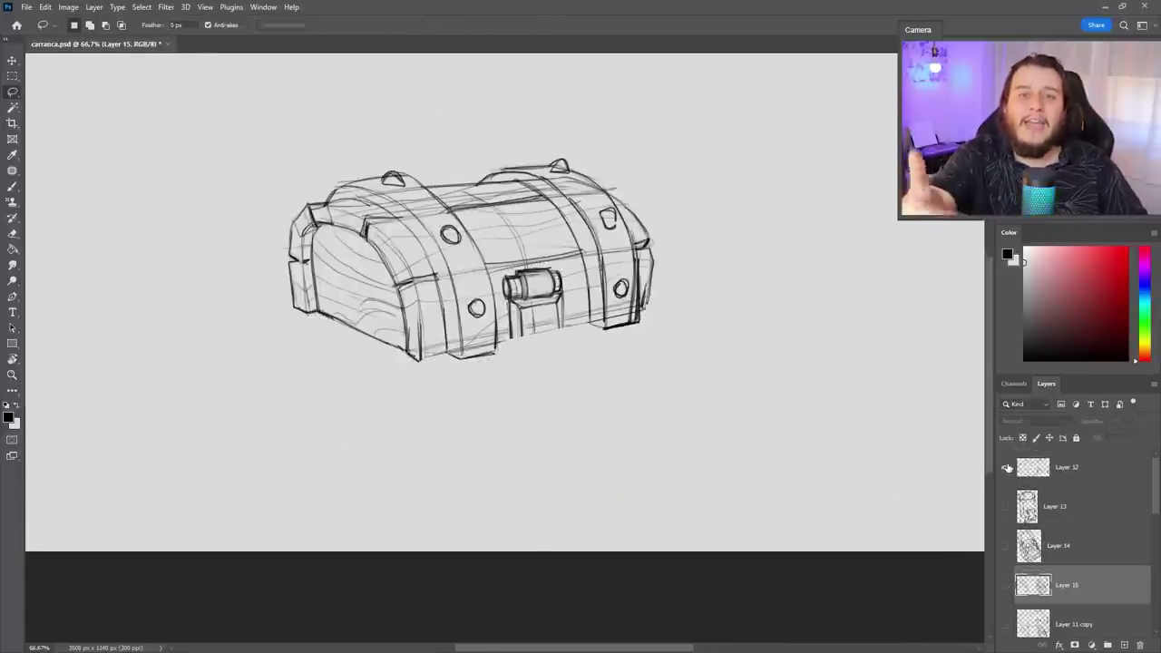
{"action": "key", "text": "alt+]"}
{"action": "key", "text": "alt+]"}
{"action": "key", "text": "alt+]"}
{"action": "key", "text": "alt+["}
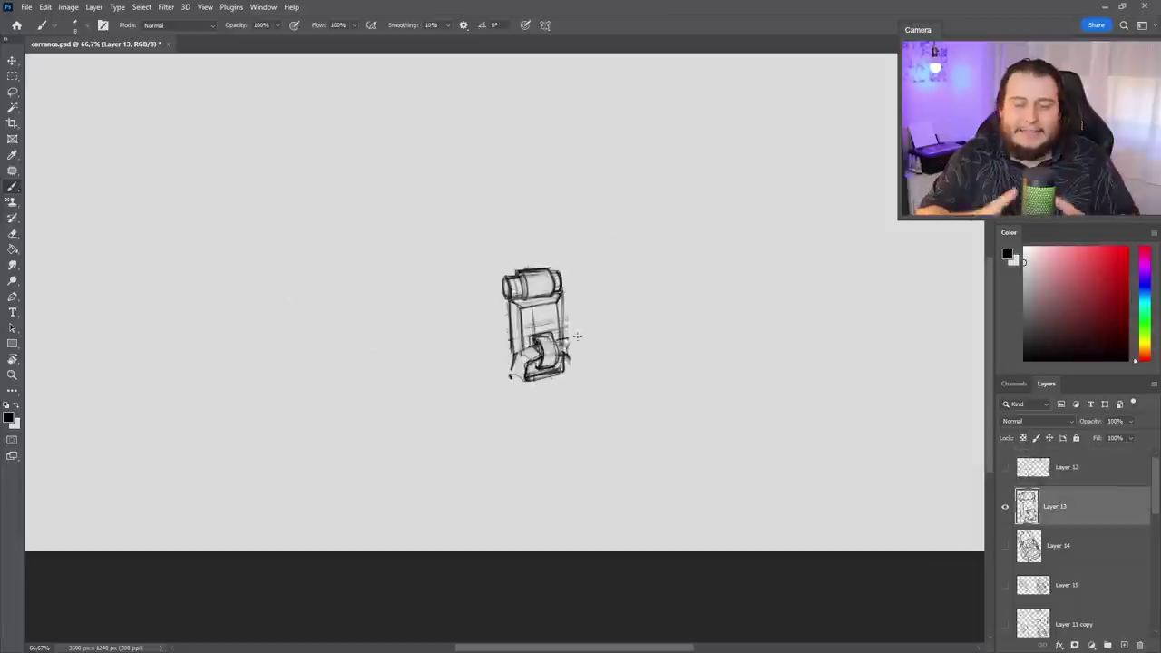
{"action": "key", "text": "alt+["}
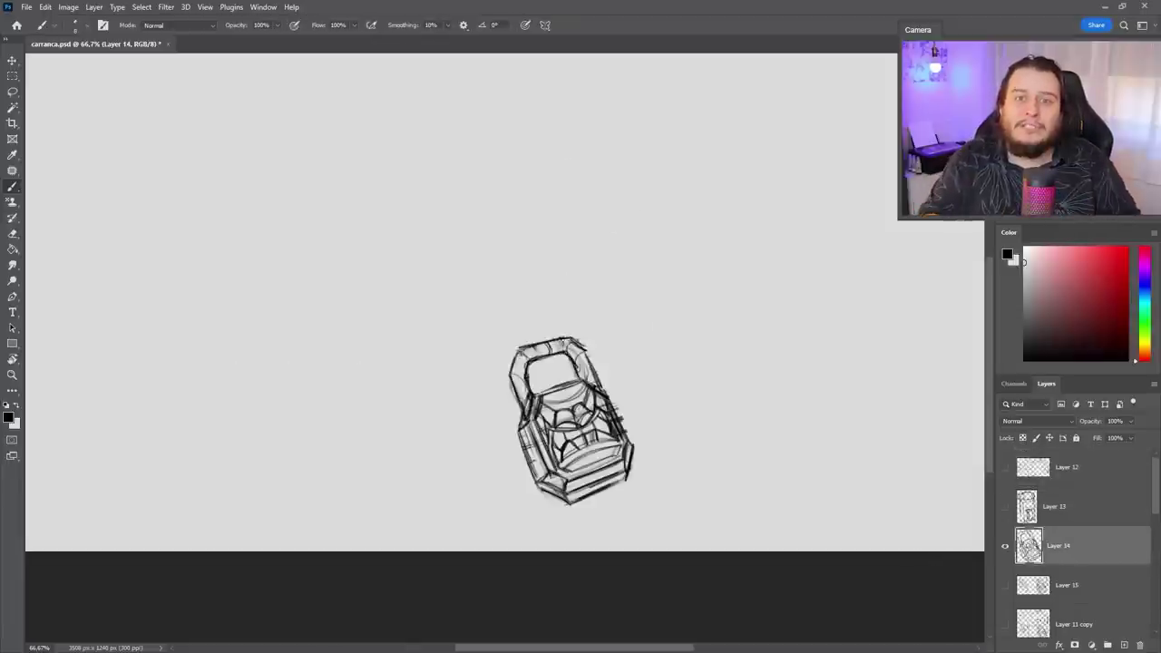
Draw a keyhole on the padlock and complete the chest base as an open box with visible inner walls
{"action": "scroll", "coordinate": [593, 469], "scroll_direction": "down", "scroll_amount": 3}
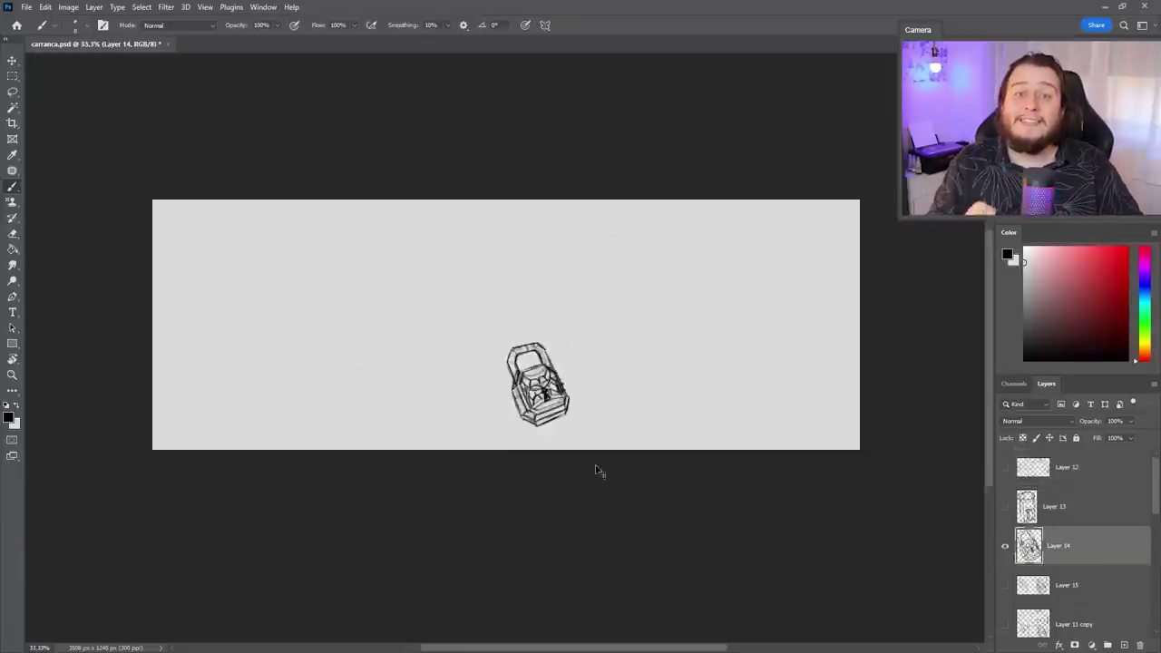
{"action": "scroll", "coordinate": [593, 469], "scroll_direction": "up", "scroll_amount": 5}
{"action": "scroll", "coordinate": [492, 344], "scroll_direction": "down", "scroll_amount": 4}
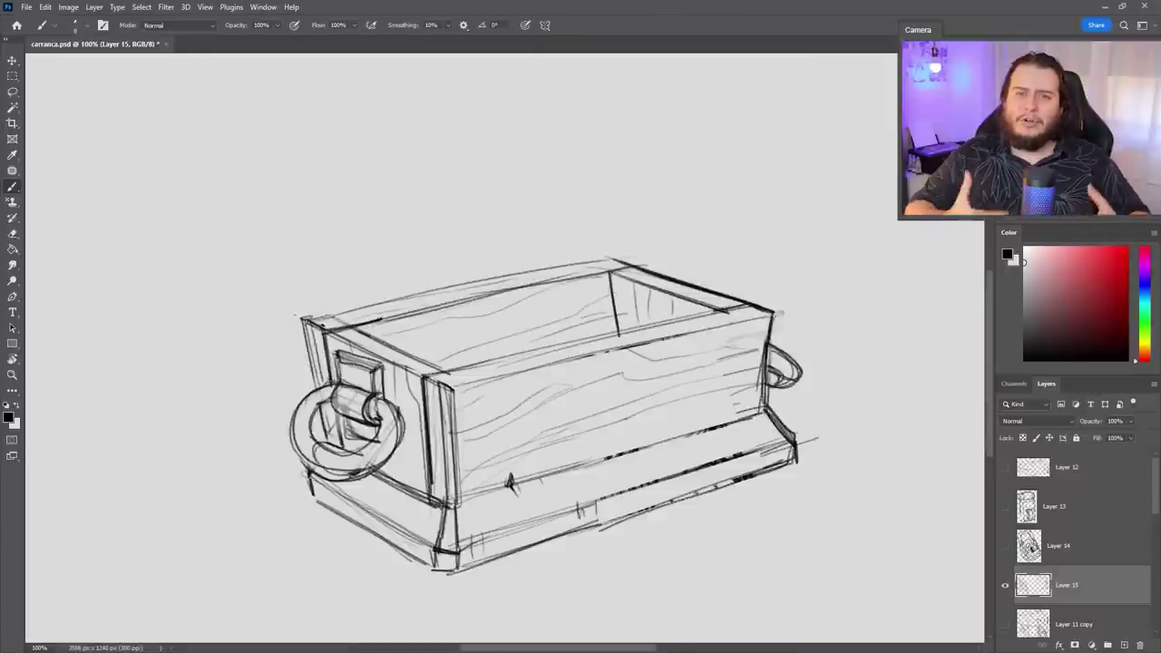
{"action": "key", "text": "z"}
{"action": "left_click", "coordinate": [536, 328], "text": "alt"}
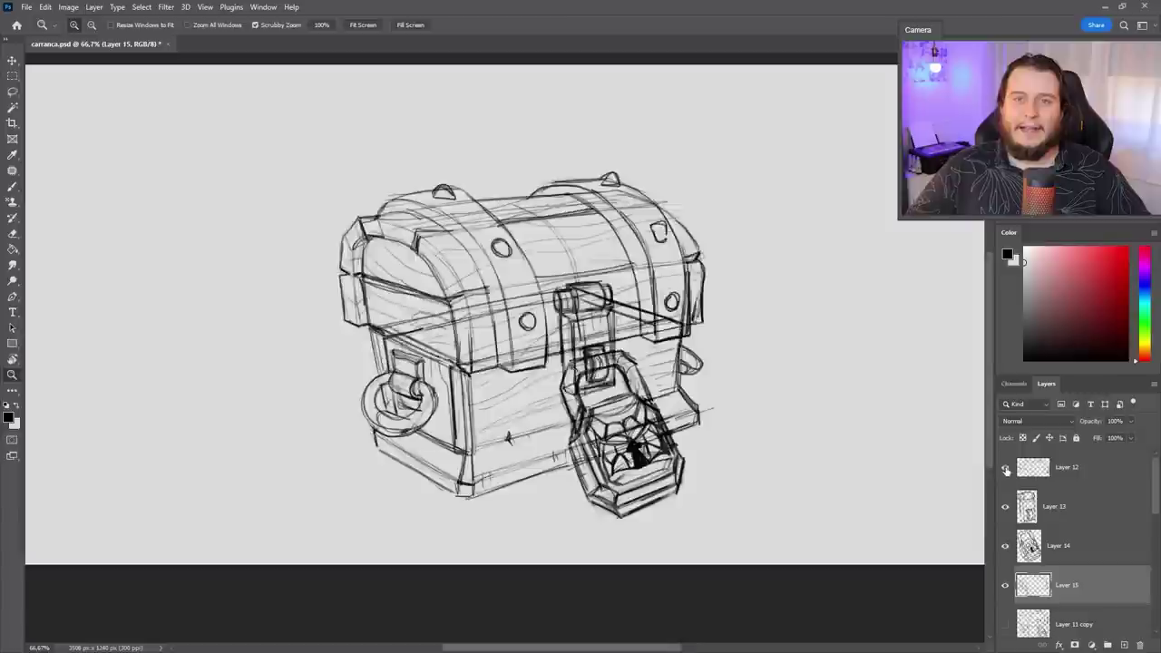
Fade the closed lid as a guide and sketch the raised open lid behind the base on a new layer
{"action": "key", "text": "ctrl+minus"}
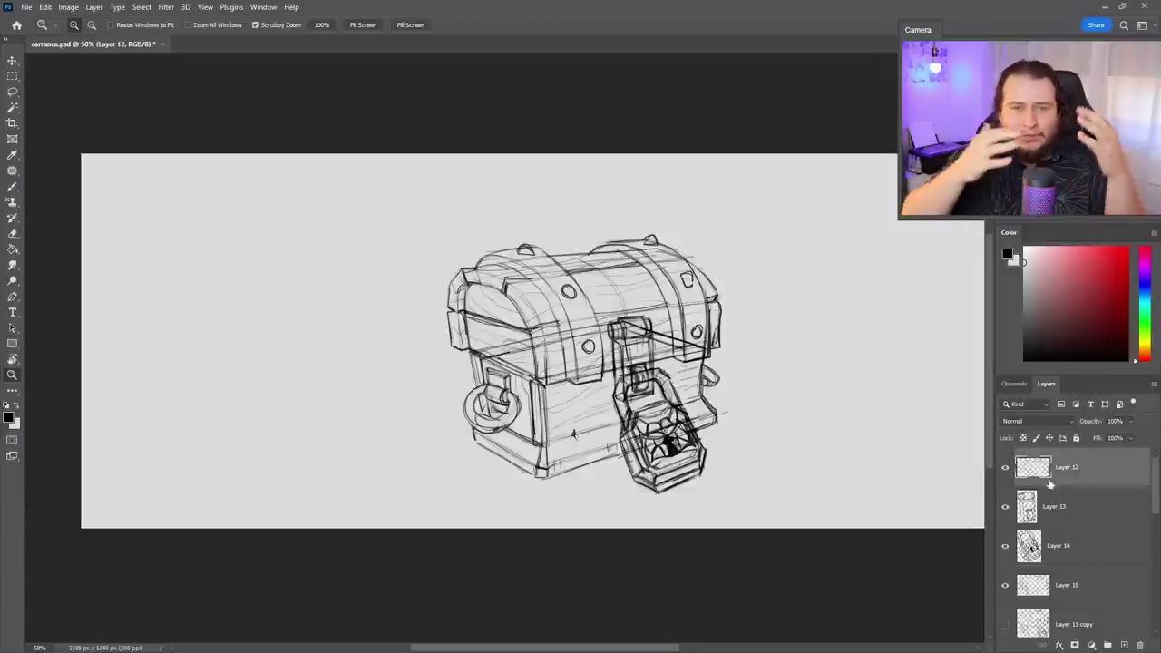
{"action": "left_click_drag", "start_coordinate": [599, 234], "coordinate": [626, 312]}
{"action": "left_click_drag", "start_coordinate": [426, 263], "coordinate": [599, 234]}
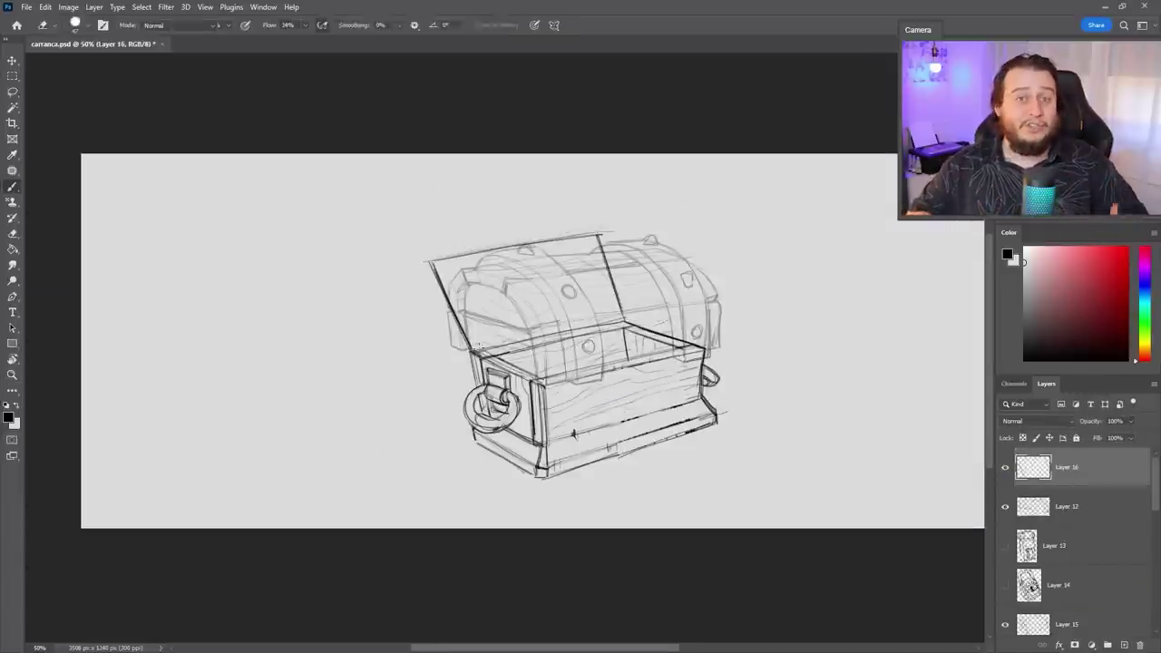
{"action": "left_click_drag", "start_coordinate": [626, 312], "coordinate": [472, 349]}
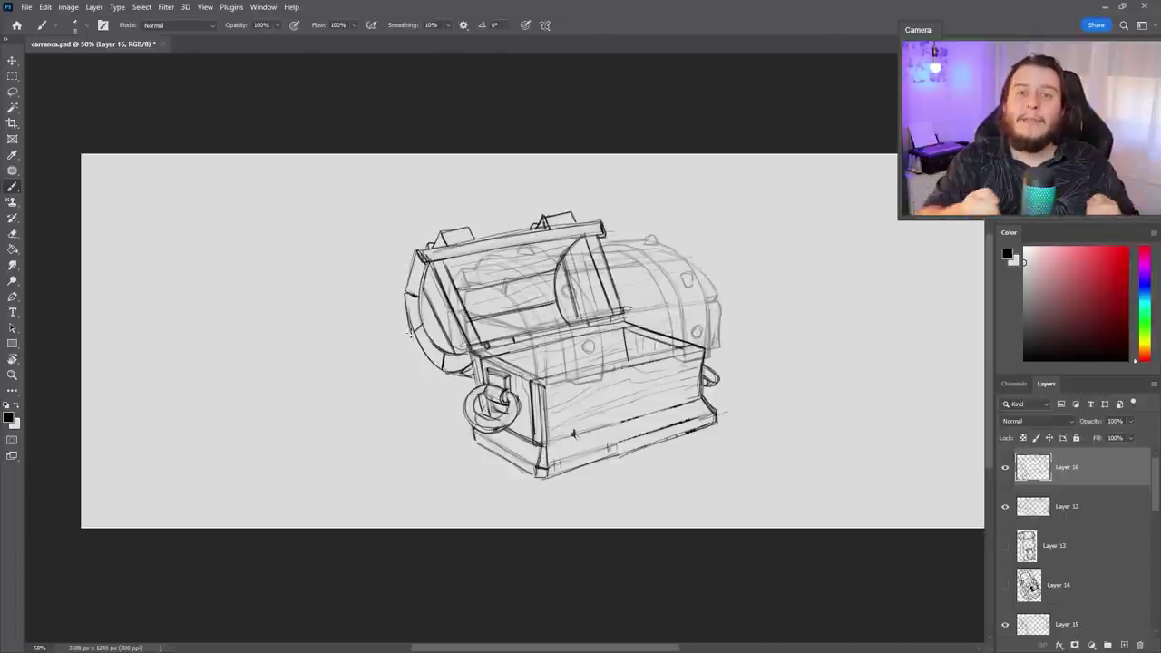
Free-transform the open lid sketch to make it wider so it fits the chest base
{"action": "key", "text": "ctrl+t"}
{"action": "left_click_drag", "start_coordinate": [404, 281], "coordinate": [383, 281]}
{"action": "key", "text": "Return"}
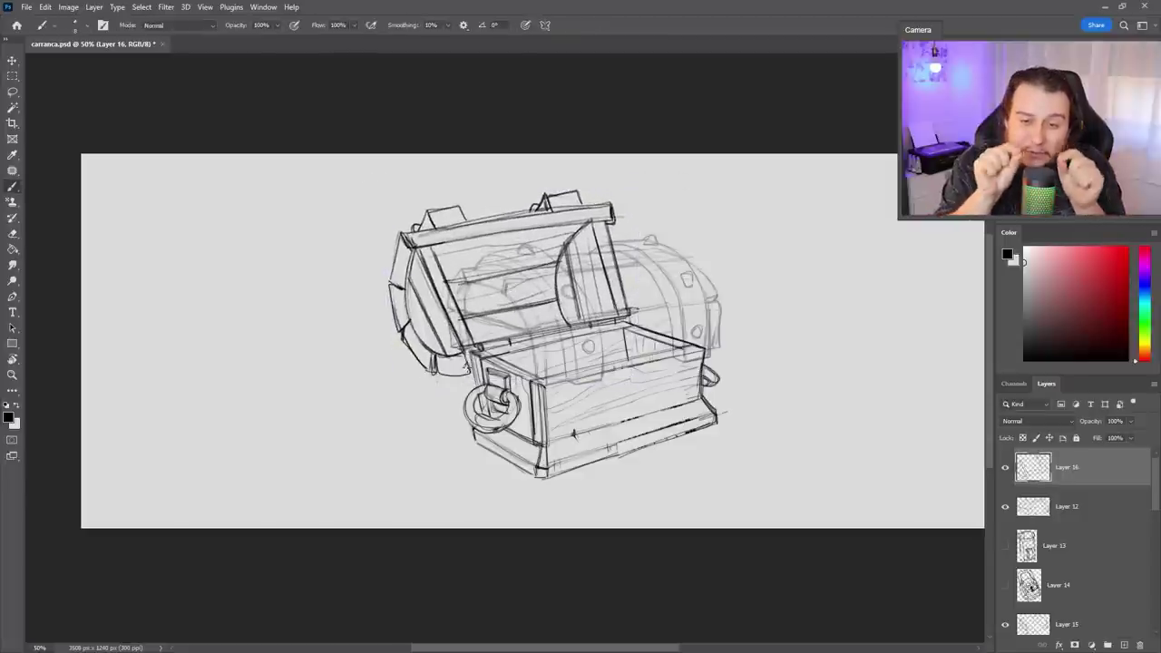
Clean up the open lid's lines and sketch hinges along the seam between the lid and the base
{"action": "key", "text": "e"}
{"action": "key", "text": "ctrl+z"}
{"action": "key", "text": "b"}
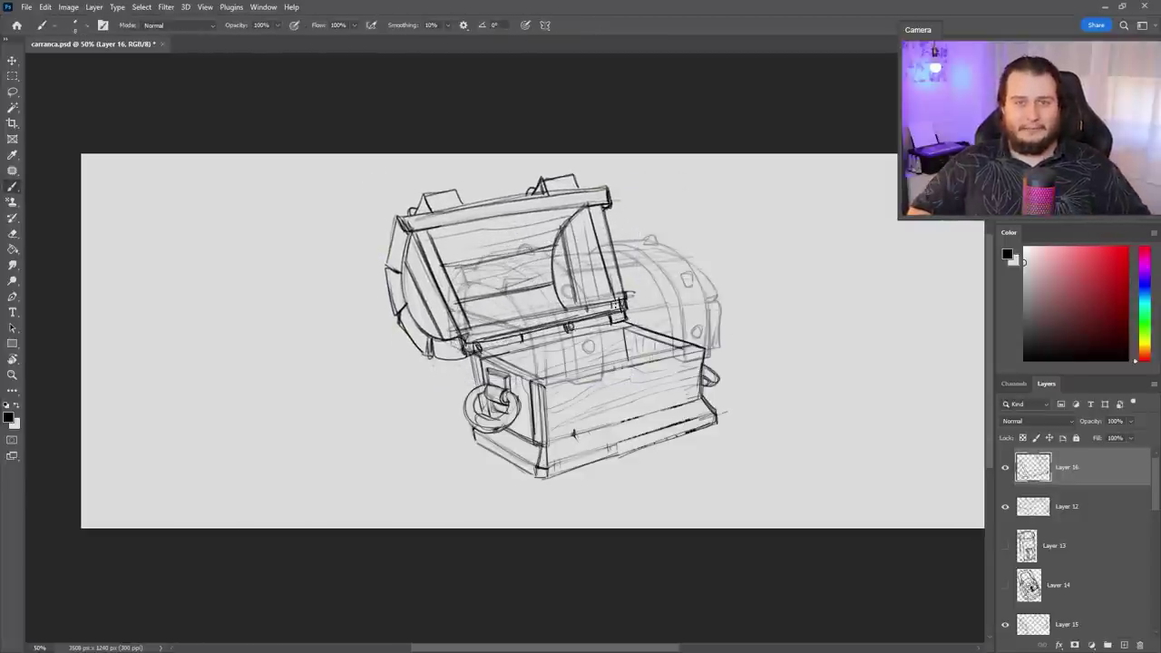
{"action": "left_click_drag", "start_coordinate": [573, 436], "coordinate": [615, 347]}
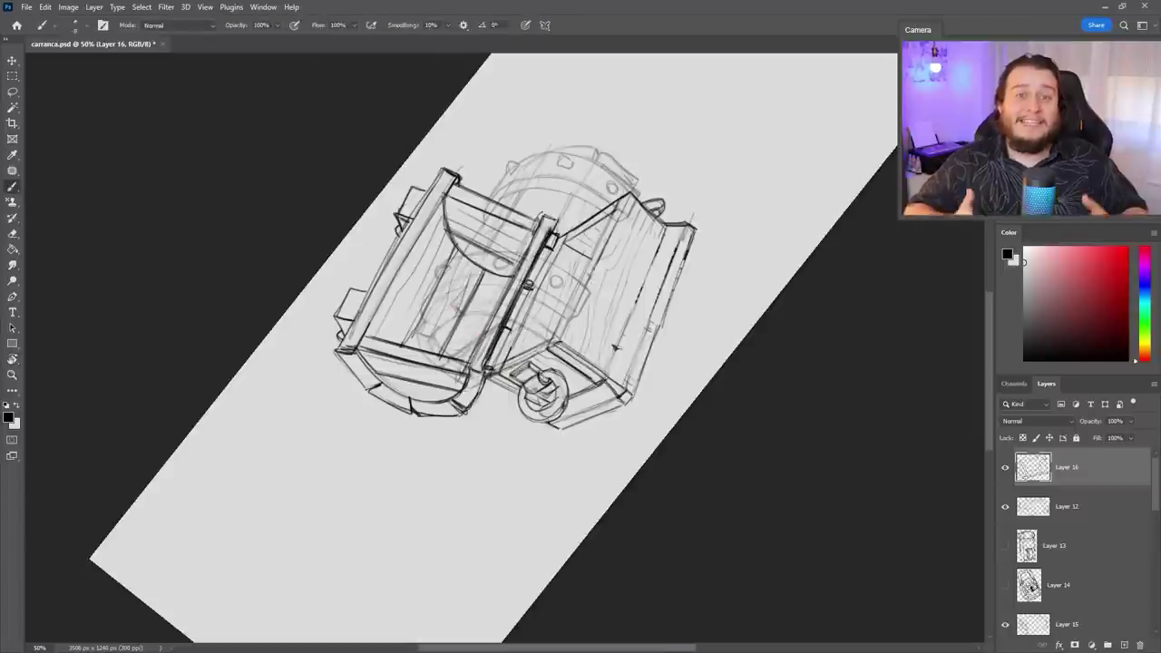
{"action": "key", "text": "r"}
{"action": "key", "text": "Escape"}
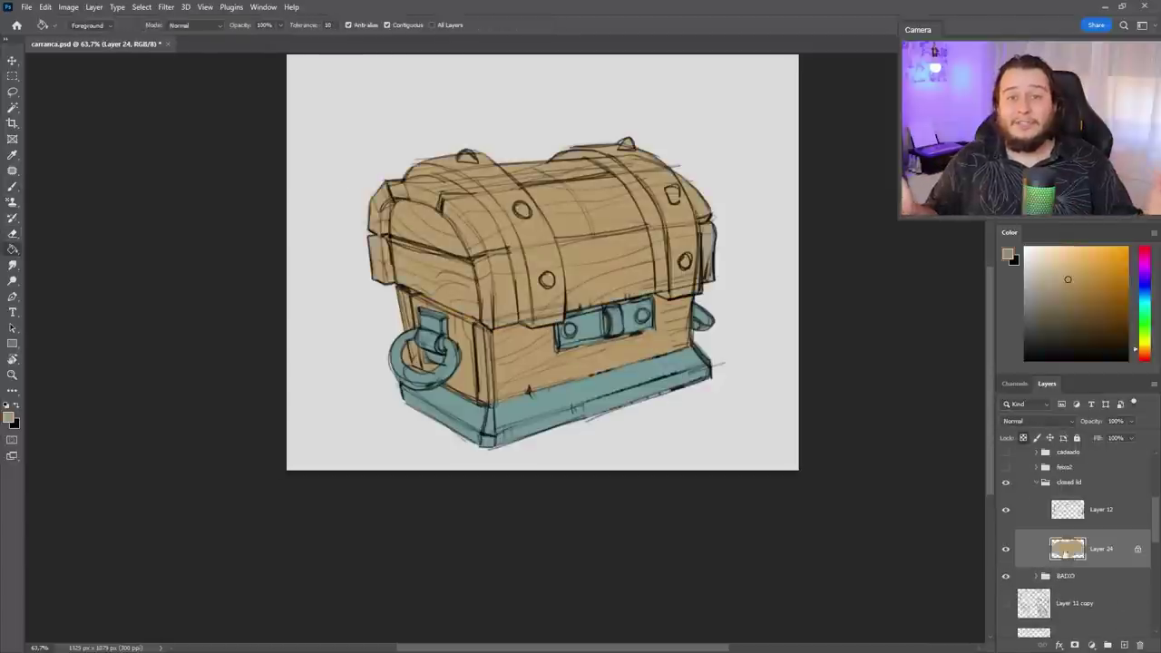
Paint the lid bands and the chest's rivets teal on layers clipped to the wood colour
{"action": "mouse_move", "coordinate": [454, 163]}
{"action": "left_mouse_down"}
{"action": "mouse_move", "coordinate": [519, 226]}
{"action": "mouse_move", "coordinate": [508, 300]}
{"action": "mouse_move", "coordinate": [553, 314]}
{"action": "mouse_move", "coordinate": [579, 147]}
{"action": "left_mouse_up"}
{"action": "right_click", "coordinate": [604, 146]}
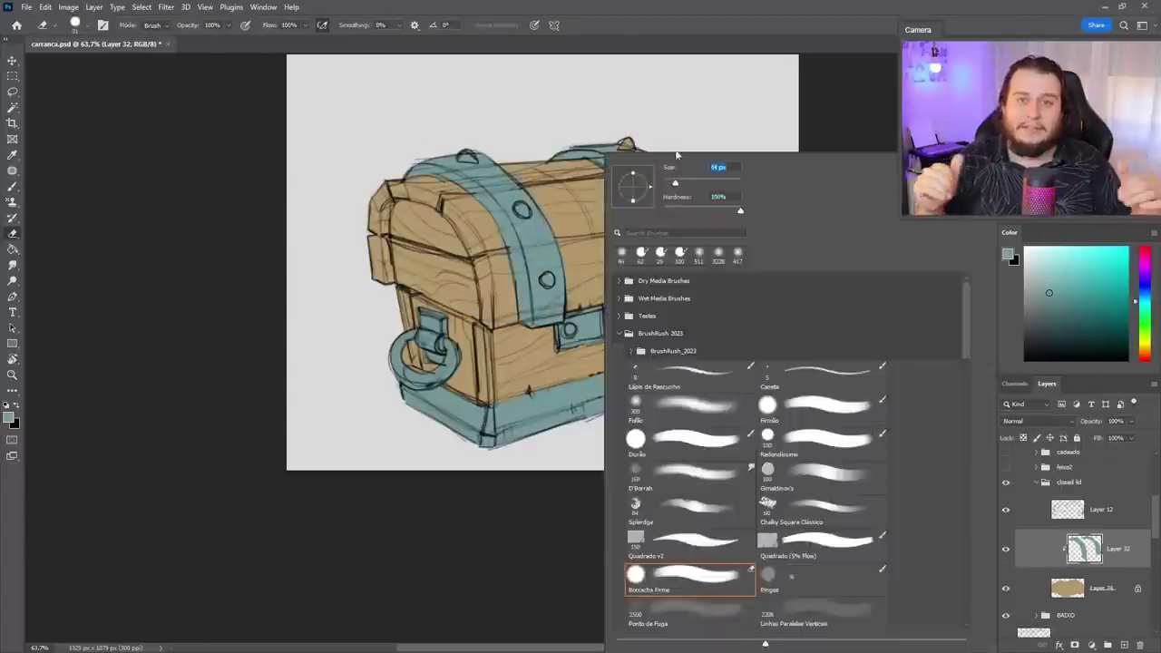
{"action": "left_click", "coordinate": [621, 143]}
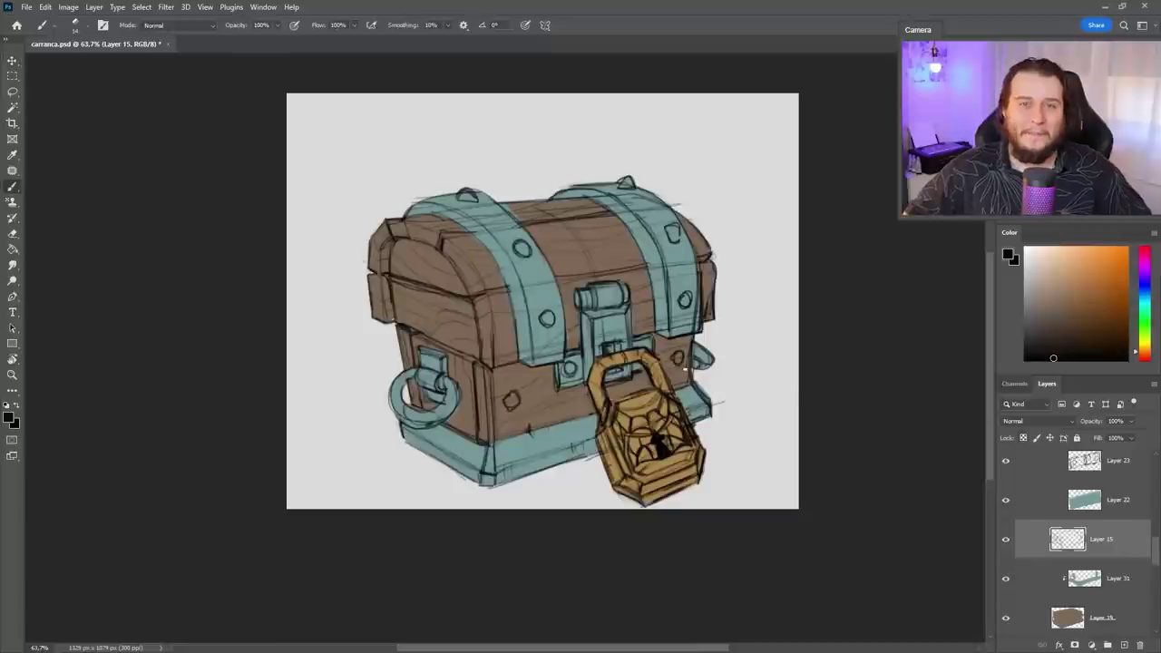
{"action": "left_click", "coordinate": [1101, 578]}
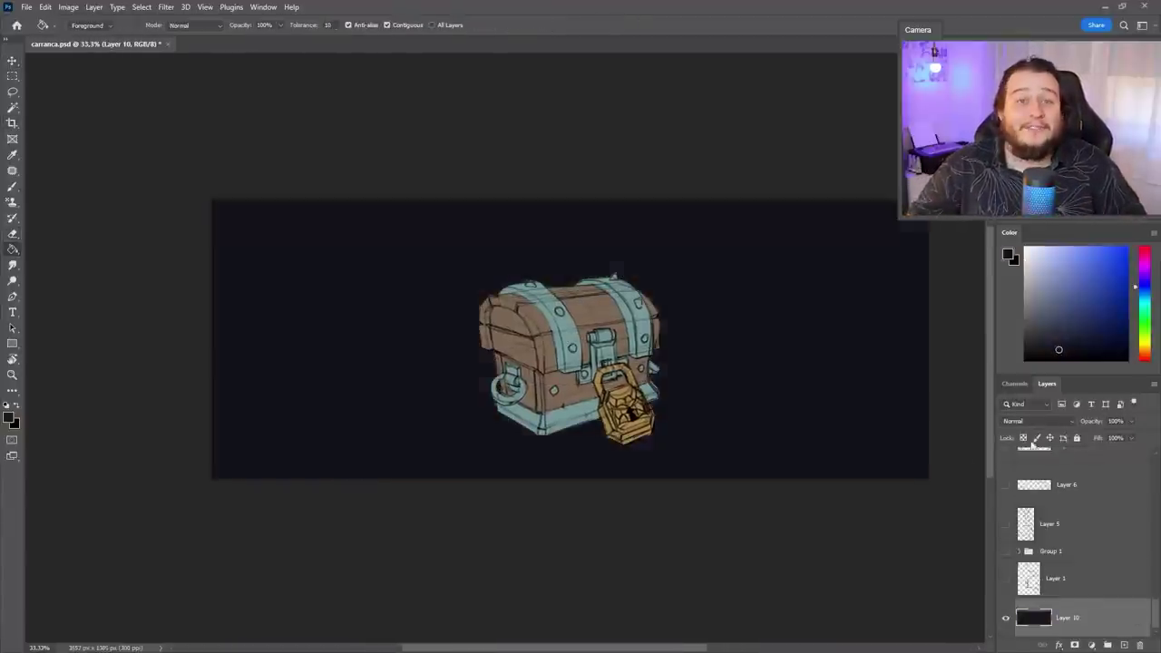
Paint a soft blue glow behind the chest on a new layer over the dark background
{"action": "key", "text": "b"}
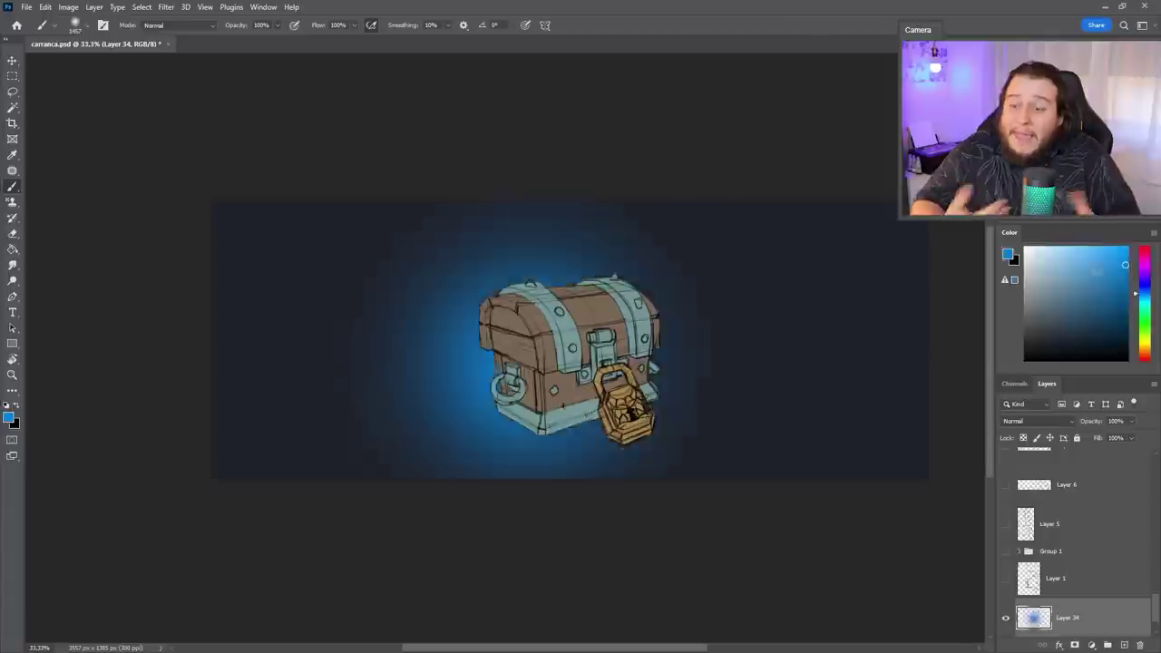
{"action": "left_click_drag", "start_coordinate": [426, 299], "coordinate": [360, 236]}
{"action": "left_click", "coordinate": [1070, 265]}
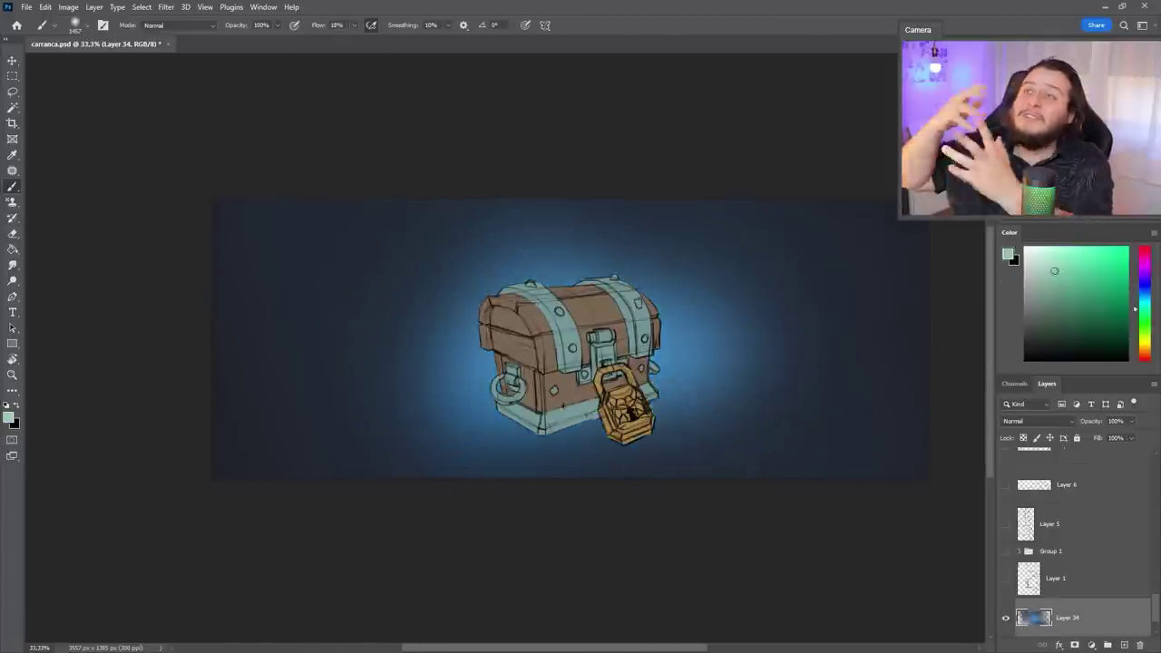
Paint a soft green glow behind the chest above the floor line with the large soft Fofão brush, and adjust its hue
{"action": "right_click", "coordinate": [689, 159]}
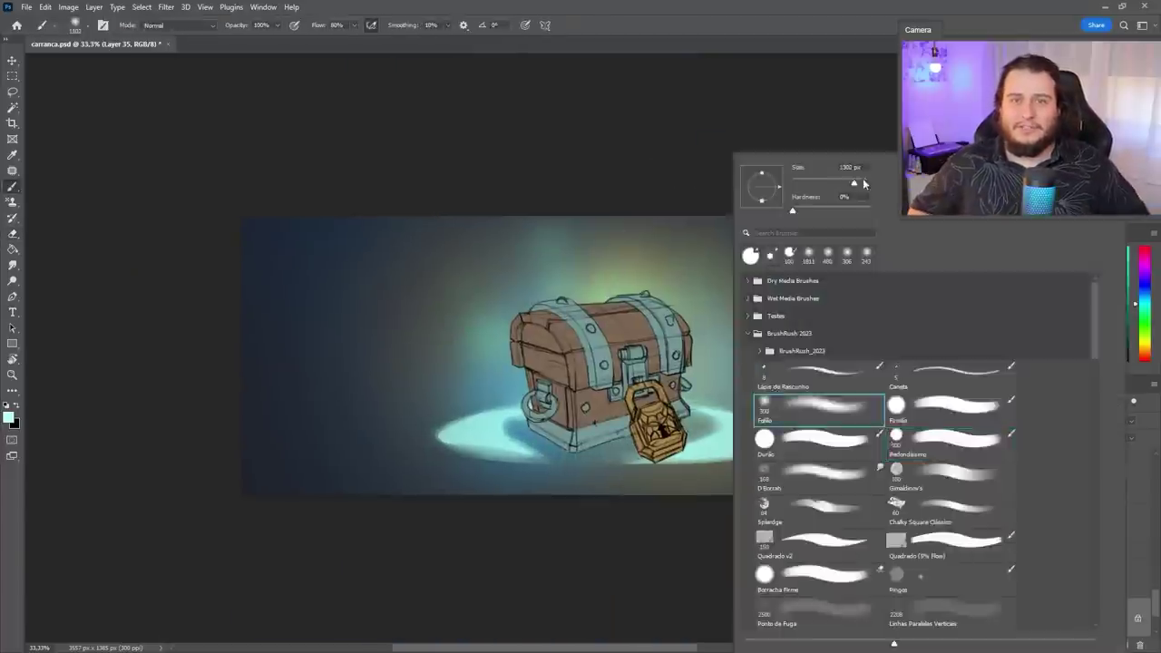
{"action": "key", "text": "Escape"}
{"action": "key", "text": "m"}
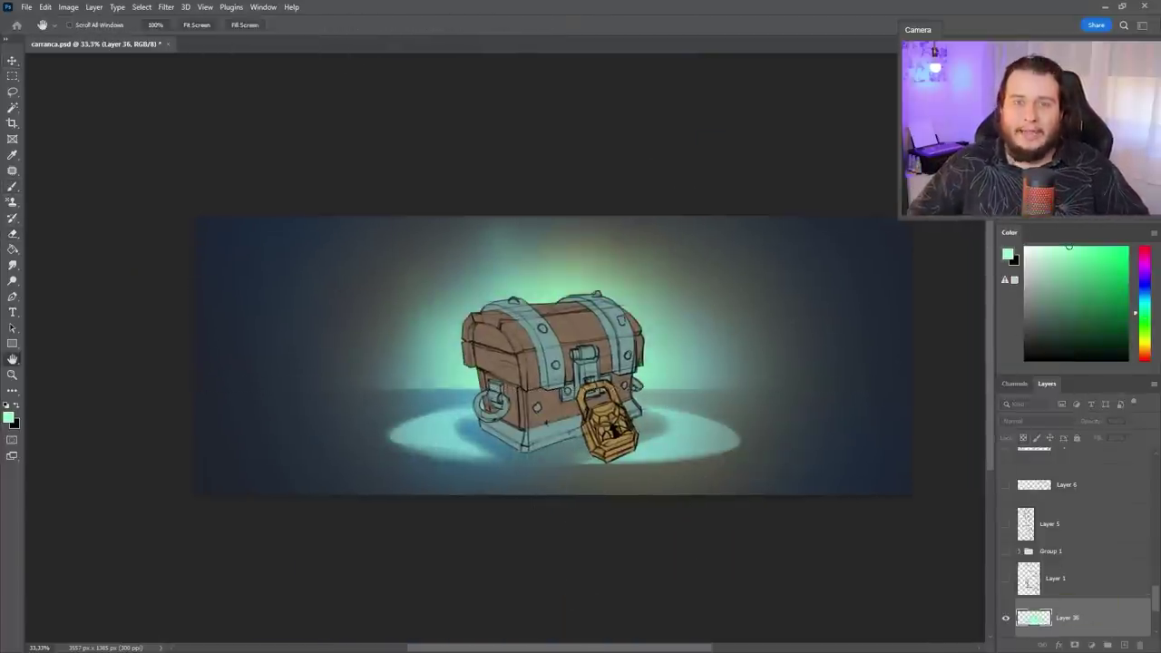
{"action": "key", "text": "z"}
{"action": "key", "text": "ctrl+u"}
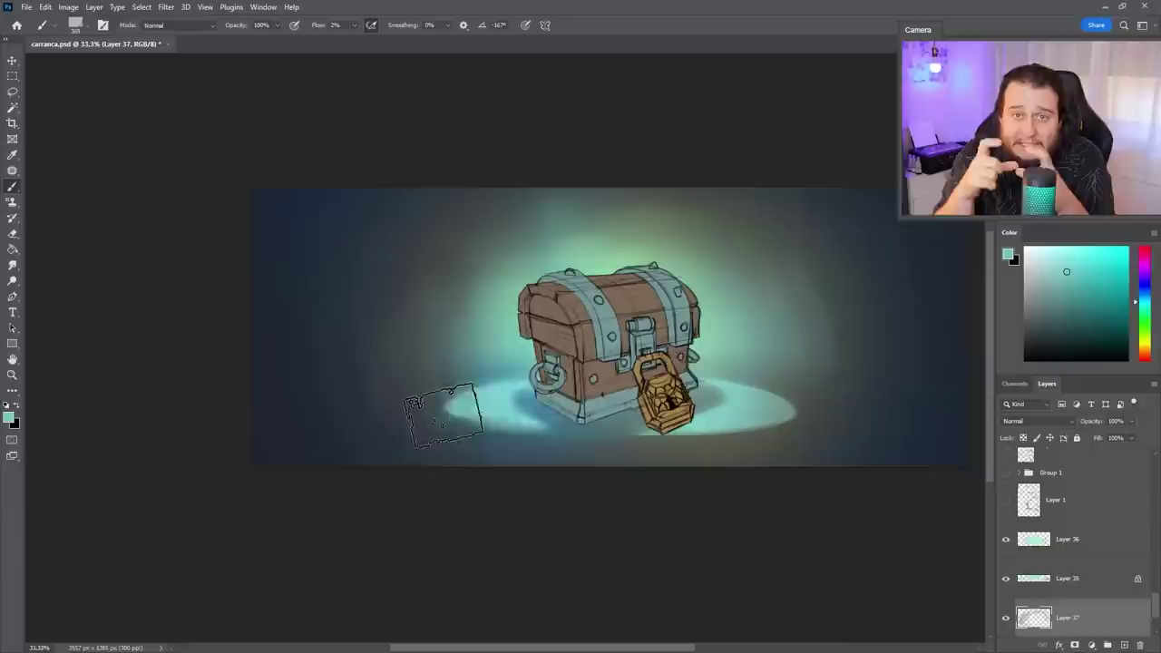
Brush dark blue texture across the floor around the chest and apply a blur filter to it
{"action": "left_click", "coordinate": [508, 436], "text": "alt"}
{"action": "left_click_drag", "start_coordinate": [508, 435], "coordinate": [751, 464]}
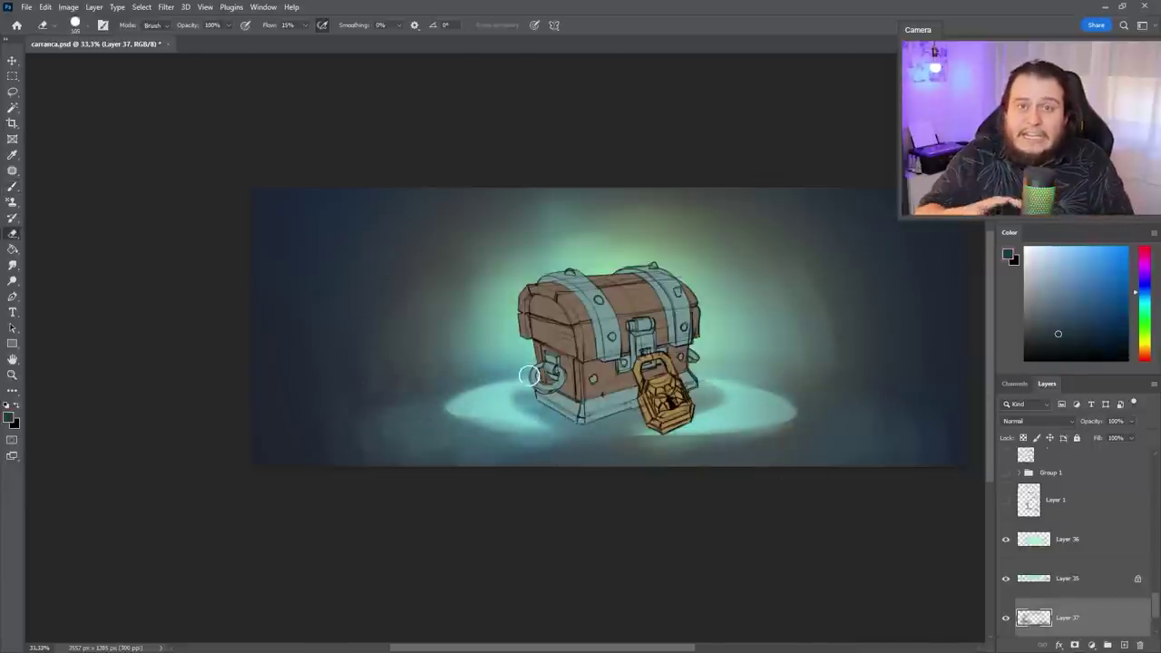
{"action": "left_click", "coordinate": [166, 6]}
{"action": "mouse_move", "coordinate": [173, 155]}
{"action": "left_click", "coordinate": [403, 226]}
Move a new paint layer above the glow layers and prepare a round brush with the glow's green
{"action": "right_click", "coordinate": [725, 245]}
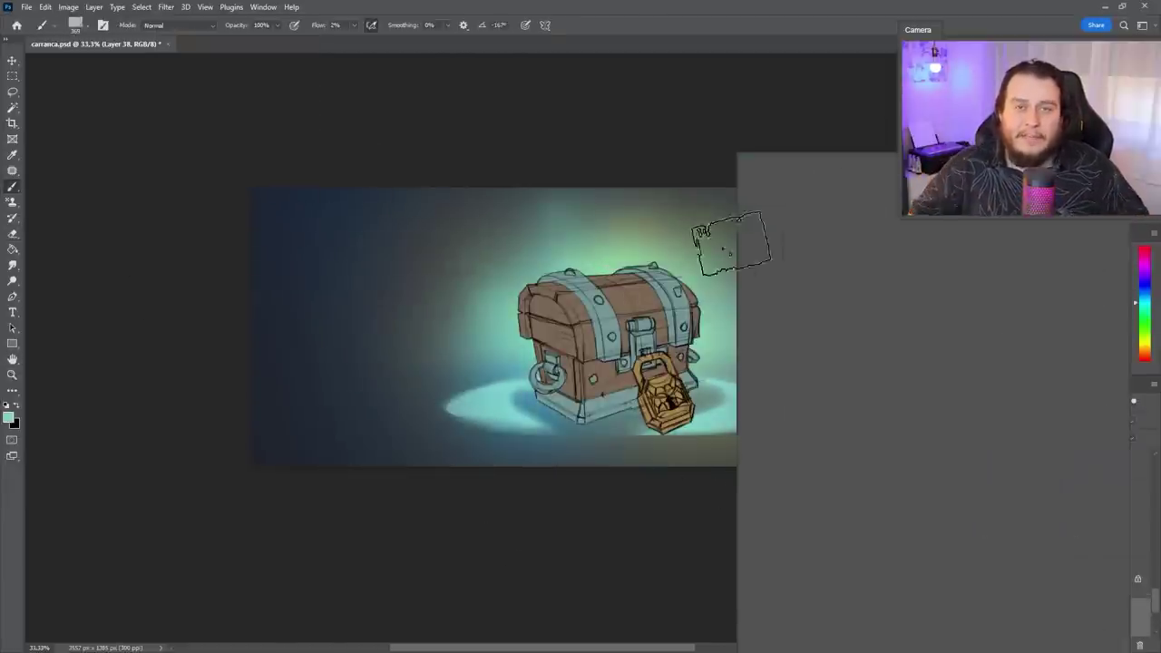
{"action": "key", "text": "Escape"}
{"action": "key", "text": "ctrl+bracketright"}
{"action": "key", "text": "ctrl+bracketright"}
{"action": "left_click", "coordinate": [572, 241], "text": "alt"}
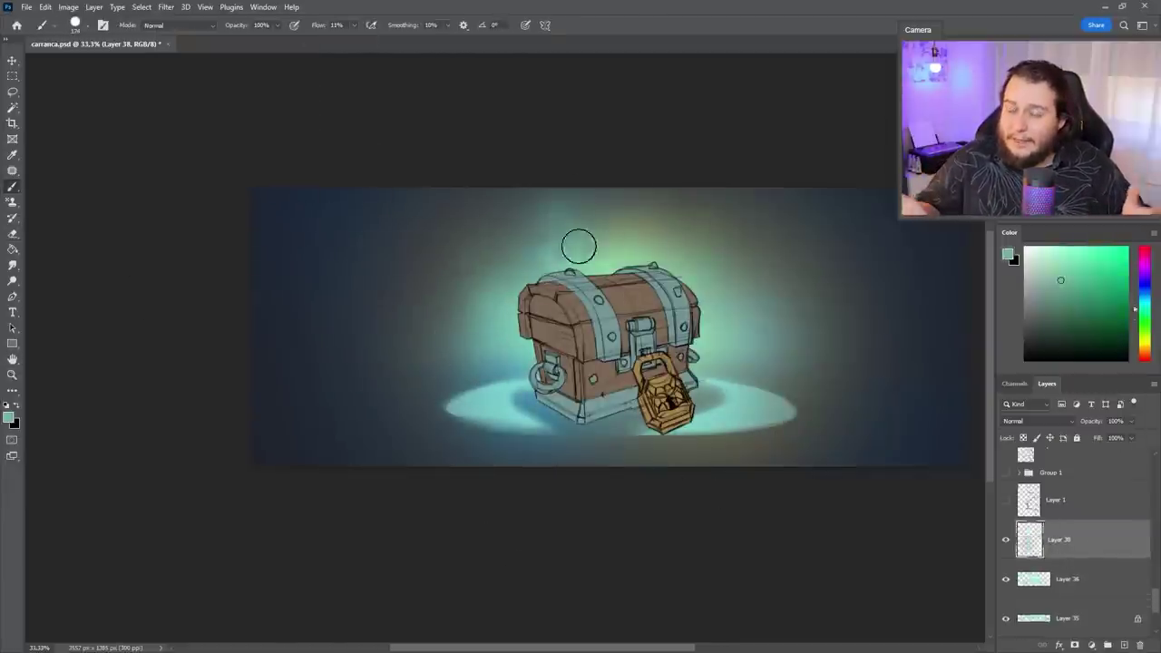
Paint light cyan highlights over the lit floor ellipse around the chest, using colours sampled from the light
{"action": "key", "text": "r"}
{"action": "left_click_drag", "start_coordinate": [740, 291], "coordinate": [521, 399]}
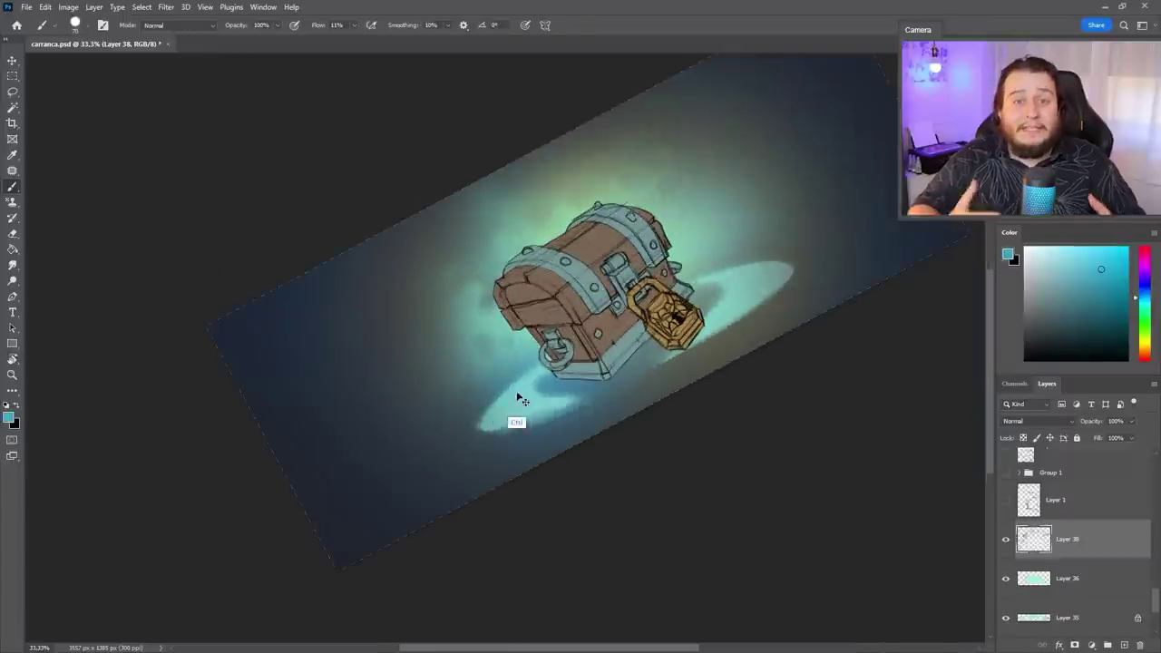
{"action": "left_click", "coordinate": [728, 283], "text": "alt"}
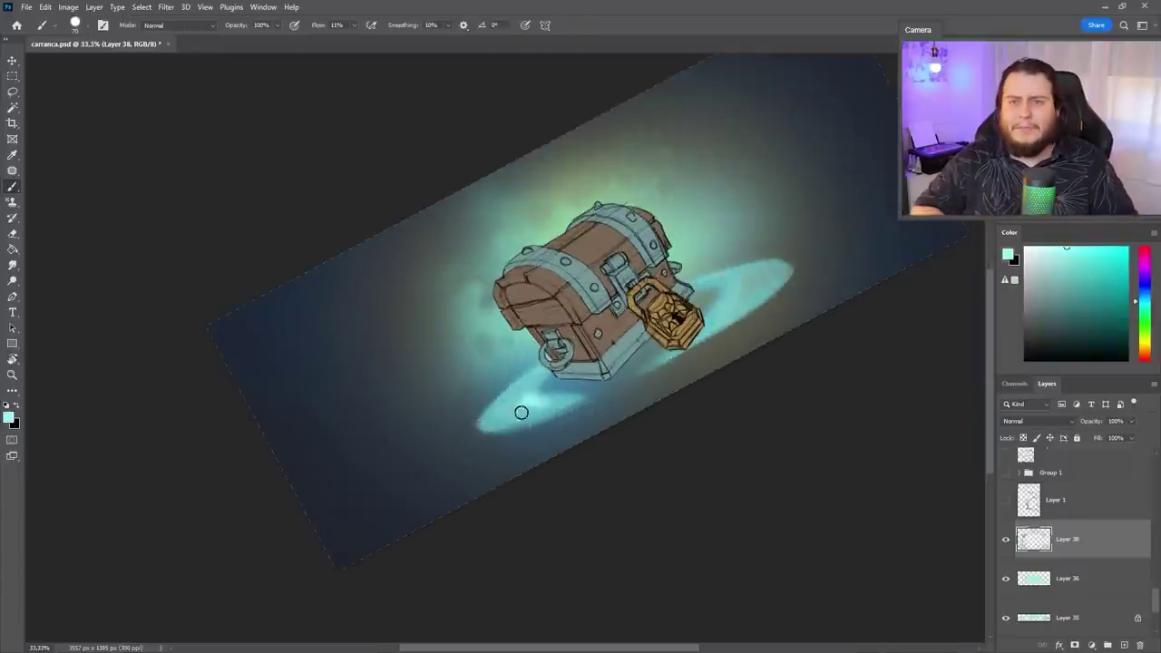
Paint the chest's soft shadow into the lit floor ellipse, blending it with colours sampled from the surrounding floor
{"action": "left_click", "coordinate": [474, 420], "text": "alt"}
{"action": "left_click", "coordinate": [505, 487], "text": "alt"}
{"action": "left_click", "coordinate": [383, 536], "text": "alt"}
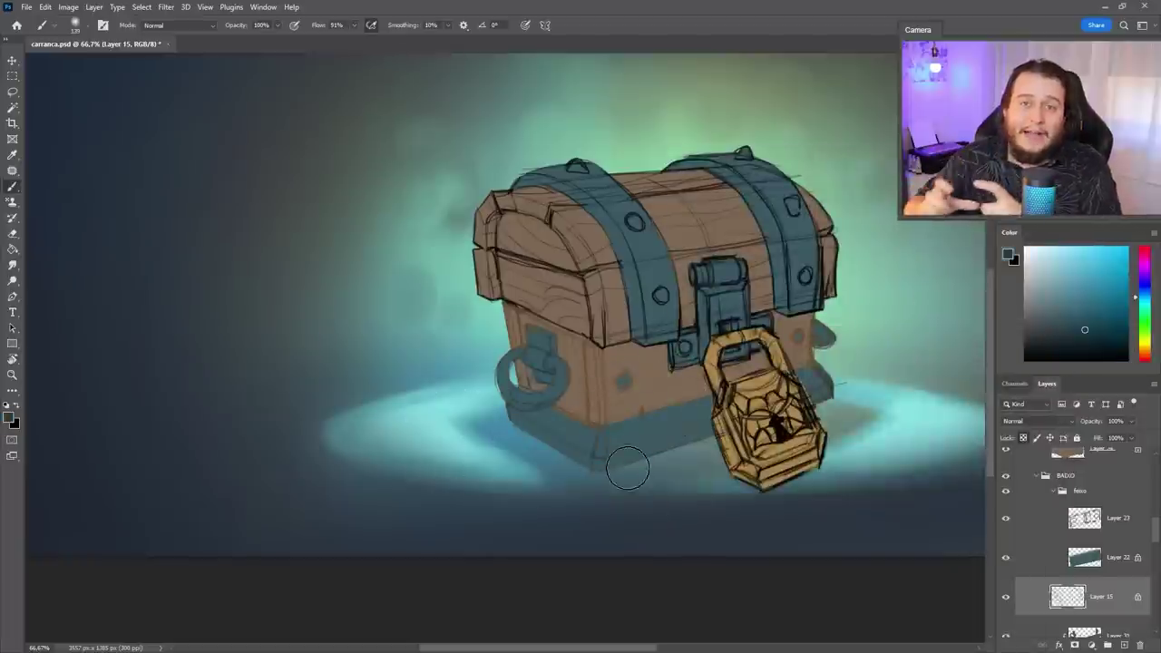
Recolour the black sketch lines with dark blue on the metal fittings, dark brown on the lid's wood and brown on the padlock
{"action": "key", "text": "v"}
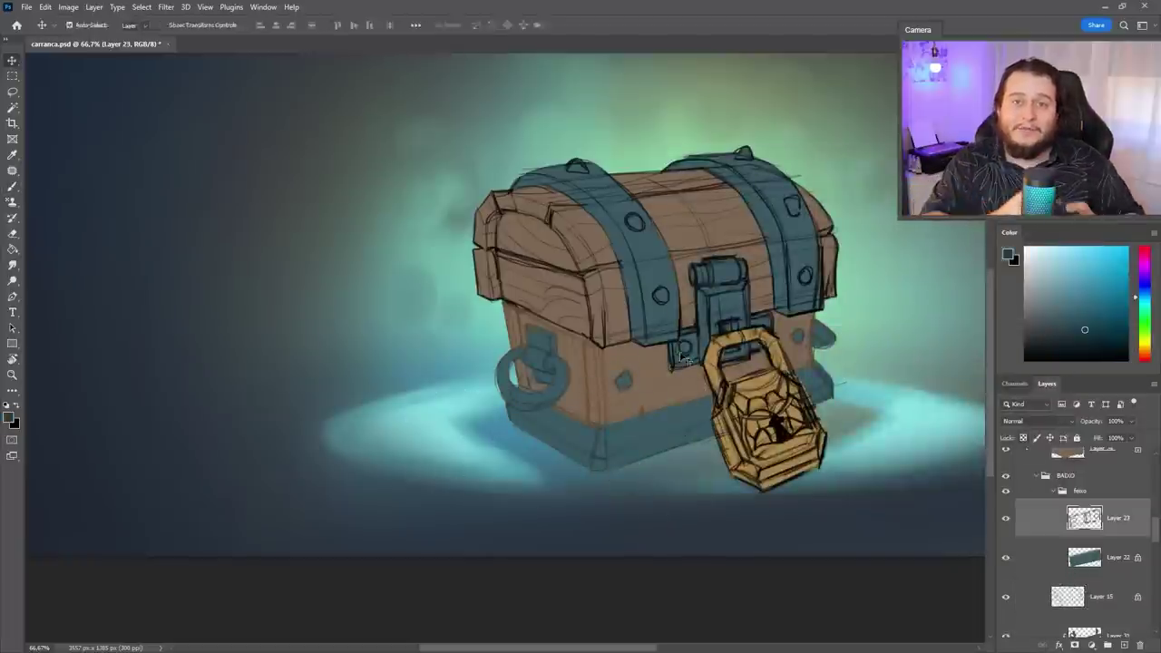
{"action": "left_click", "coordinate": [807, 334], "text": "ctrl"}
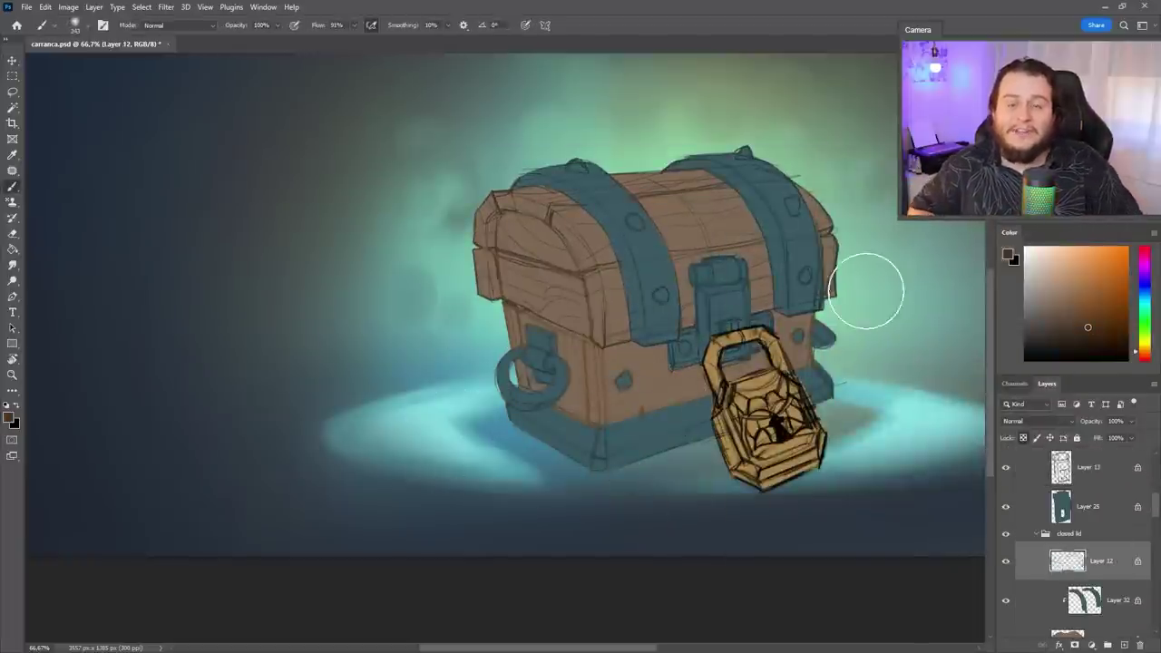
{"action": "key", "text": "b"}
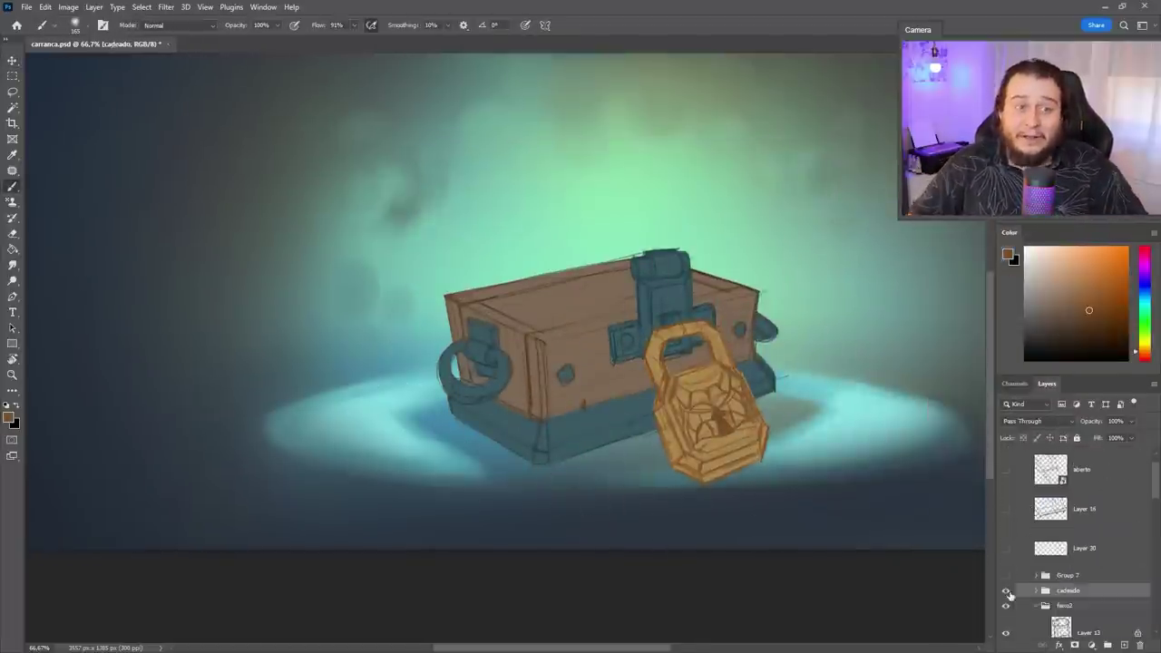
Toggle the padlock, closed lid and latch groups on and off to check the separated chest parts
{"action": "left_click", "coordinate": [1005, 591]}
{"action": "scroll", "coordinate": [1041, 565], "scroll_direction": "down", "scroll_amount": 3}
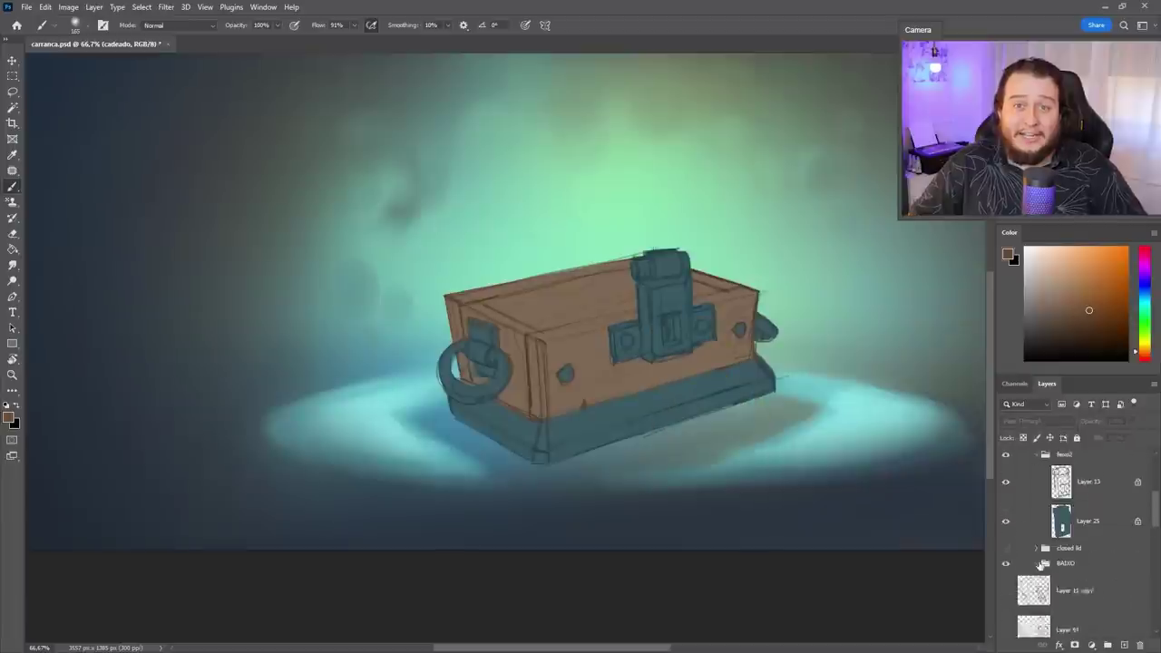
{"action": "left_click", "coordinate": [1005, 544]}
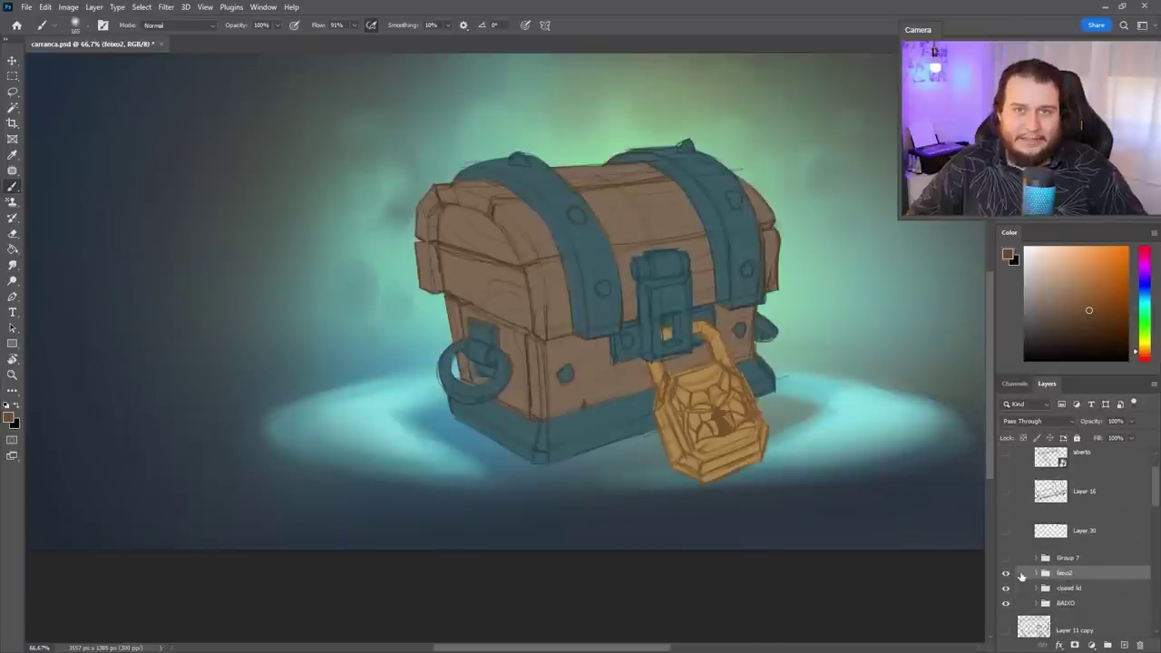
{"action": "left_click", "coordinate": [1004, 588]}
{"action": "left_click", "coordinate": [1004, 573]}
{"action": "scroll", "coordinate": [1071, 526], "scroll_direction": "up", "scroll_amount": 3}
{"action": "left_click", "coordinate": [1005, 469]}
Paint light purple shadows on the base's side, lower trim and rivets using a Multiply layer clipped to the BAIXO group
{"action": "left_click", "coordinate": [1101, 536]}
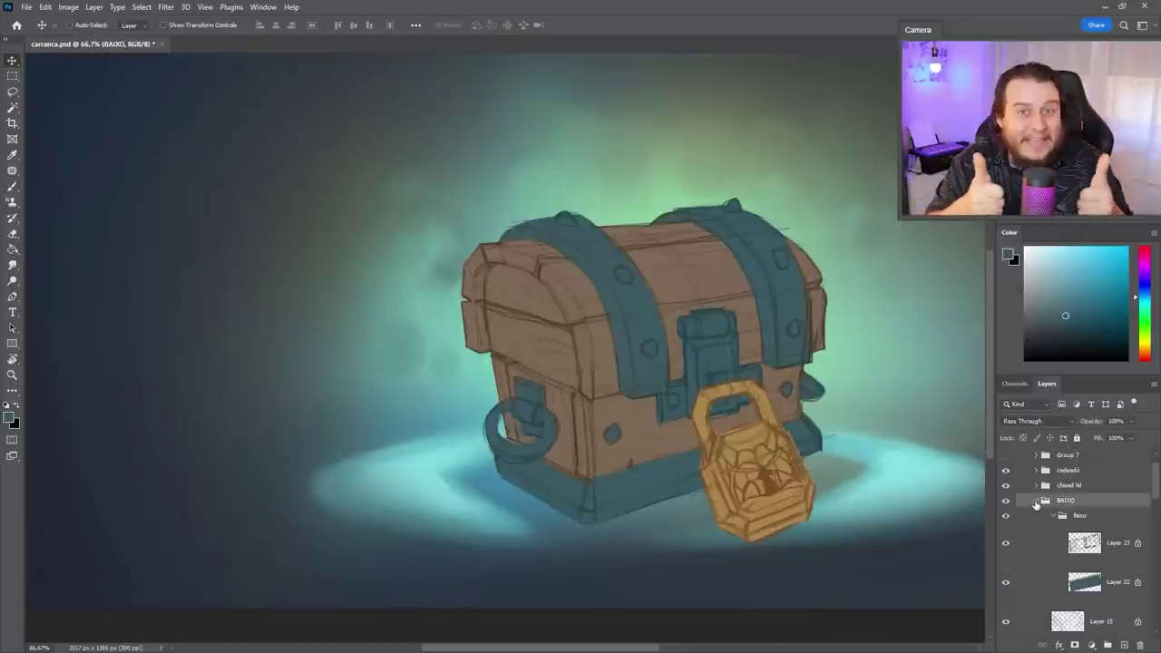
{"action": "scroll", "coordinate": [1043, 490], "scroll_direction": "down", "scroll_amount": 1}
{"action": "left_click", "coordinate": [1055, 471]}
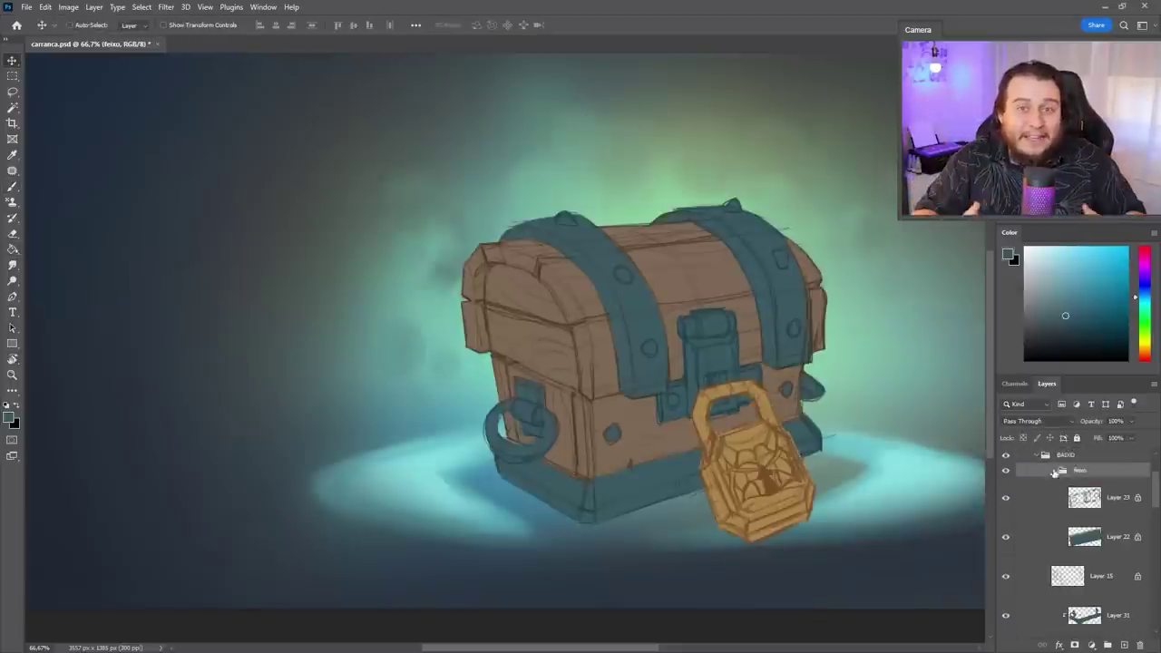
{"action": "scroll", "coordinate": [1079, 526], "scroll_direction": "up", "scroll_amount": 1}
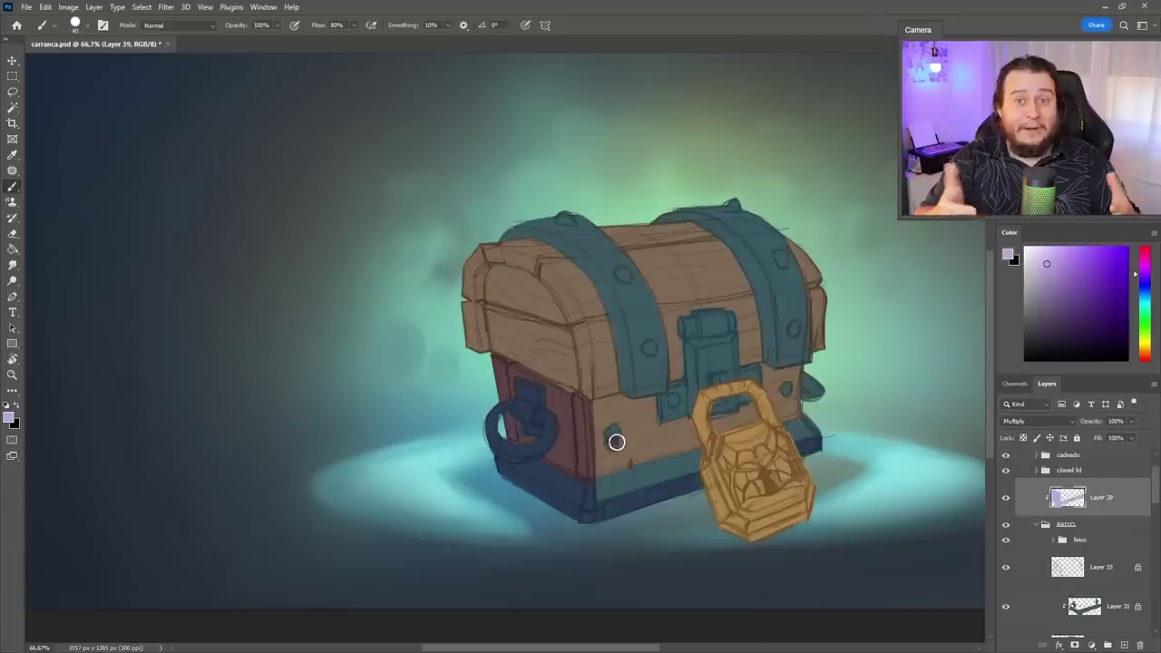
{"action": "right_click", "coordinate": [785, 399]}
{"action": "key", "text": "Escape"}
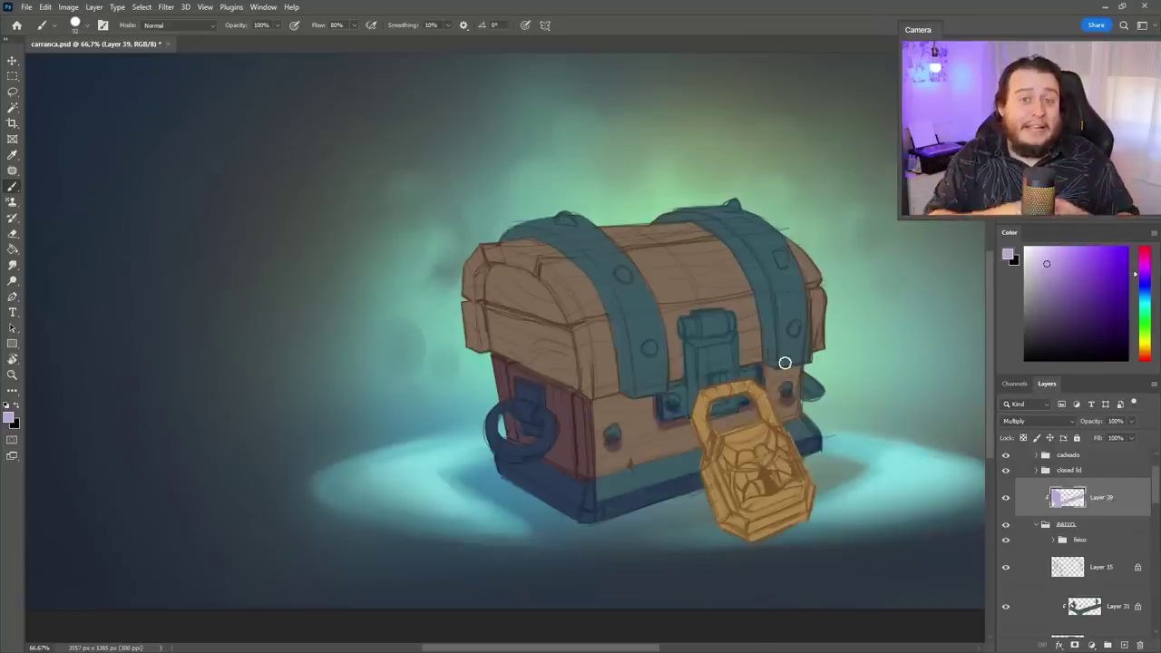
Add a Multiply layer clipped to the closed lid group and paint light purple shadows over the lid's side and front details
{"action": "key", "text": "ctrl+shift+alt+n"}
{"action": "scroll", "coordinate": [1073, 516], "scroll_direction": "up", "scroll_amount": 1}
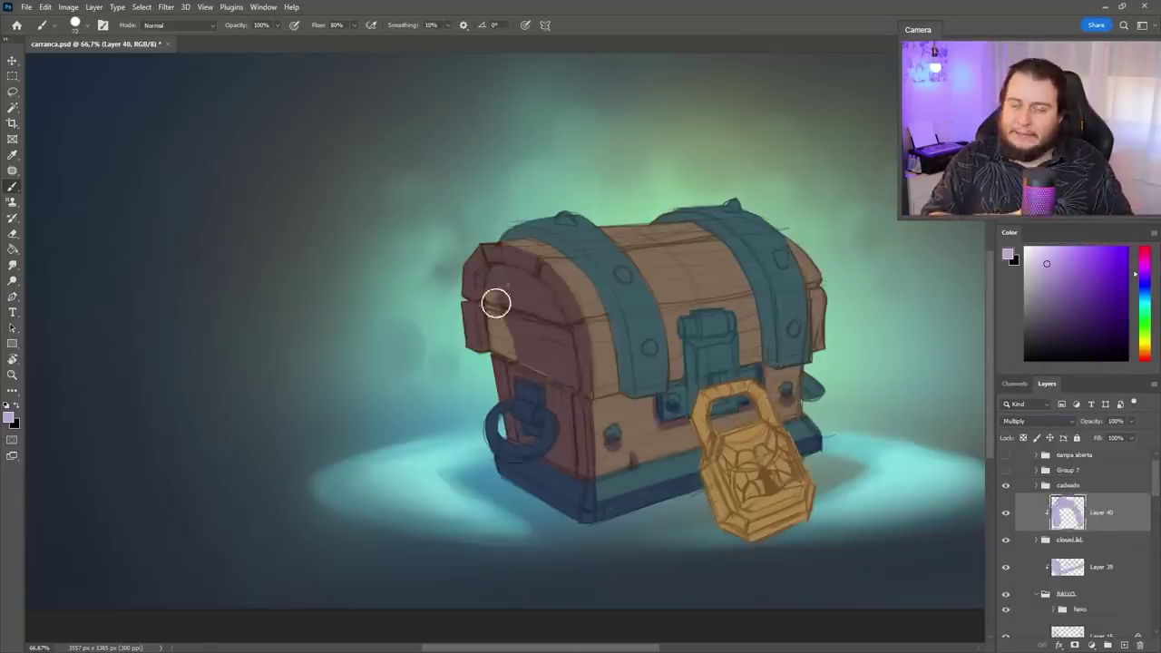
{"action": "right_click", "coordinate": [591, 276]}
{"action": "key", "text": "Escape"}
{"action": "mouse_move", "coordinate": [741, 254]}
{"action": "left_mouse_down"}
{"action": "mouse_move", "coordinate": [590, 220]}
{"action": "mouse_move", "coordinate": [708, 338]}
{"action": "left_mouse_up"}
{"action": "right_click", "coordinate": [651, 243]}
{"action": "key", "text": "Escape"}
Set the brush flow to 31% and soften the shading on the closed lid
{"action": "key", "text": "shift+3"}
{"action": "key", "text": "shift+1"}
{"action": "right_click", "coordinate": [543, 240]}
{"action": "key", "text": "Escape"}
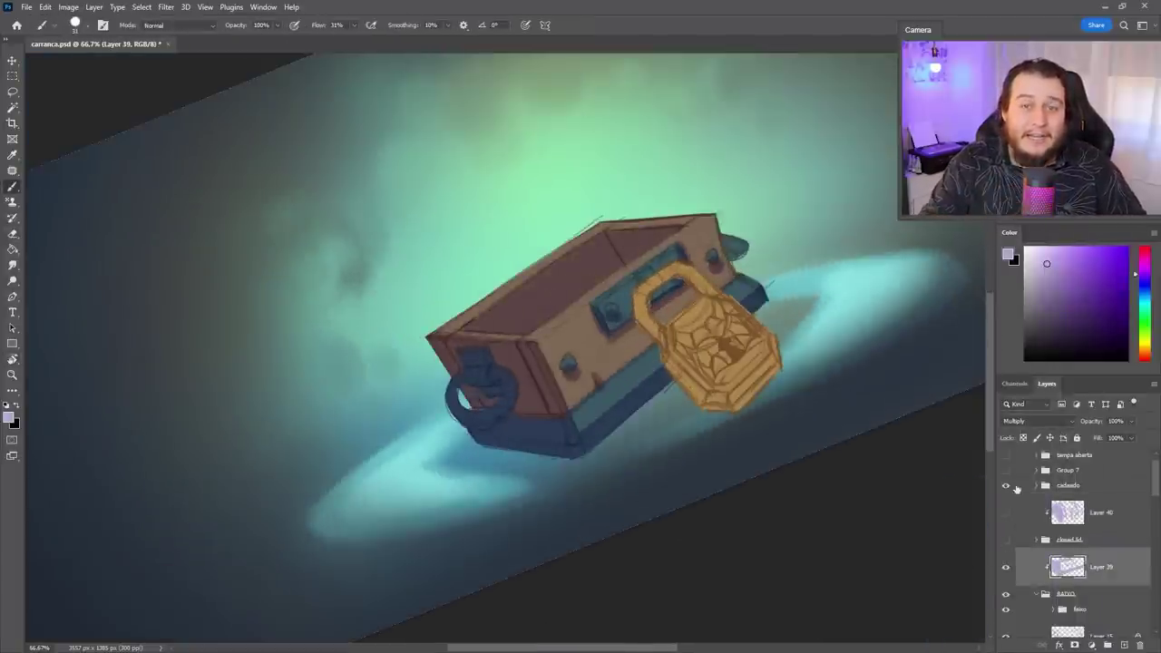
Refine the shadows on the base's interior and lock plate, and adjust the shadow layer's hue and saturation
{"action": "mouse_move", "coordinate": [648, 386]}
{"action": "left_mouse_down"}
{"action": "mouse_move", "coordinate": [544, 553]}
{"action": "mouse_move", "coordinate": [508, 555]}
{"action": "left_mouse_up"}
{"action": "key", "text": "e"}
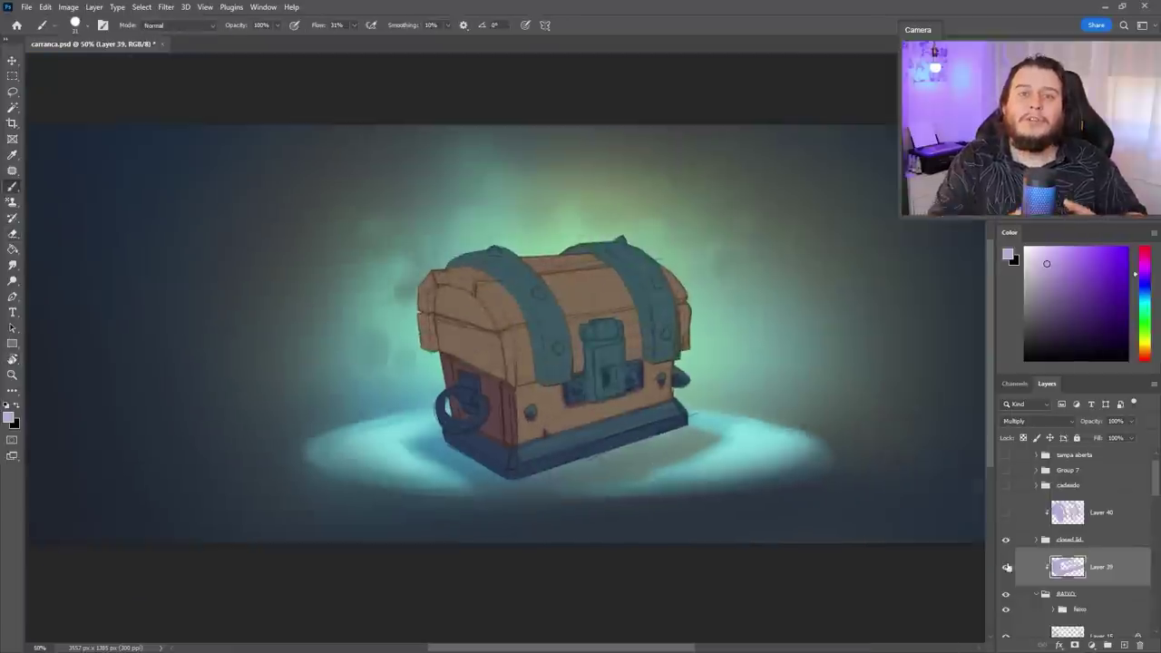
{"action": "key", "text": "ctrl+u"}
{"action": "key", "text": "Return"}
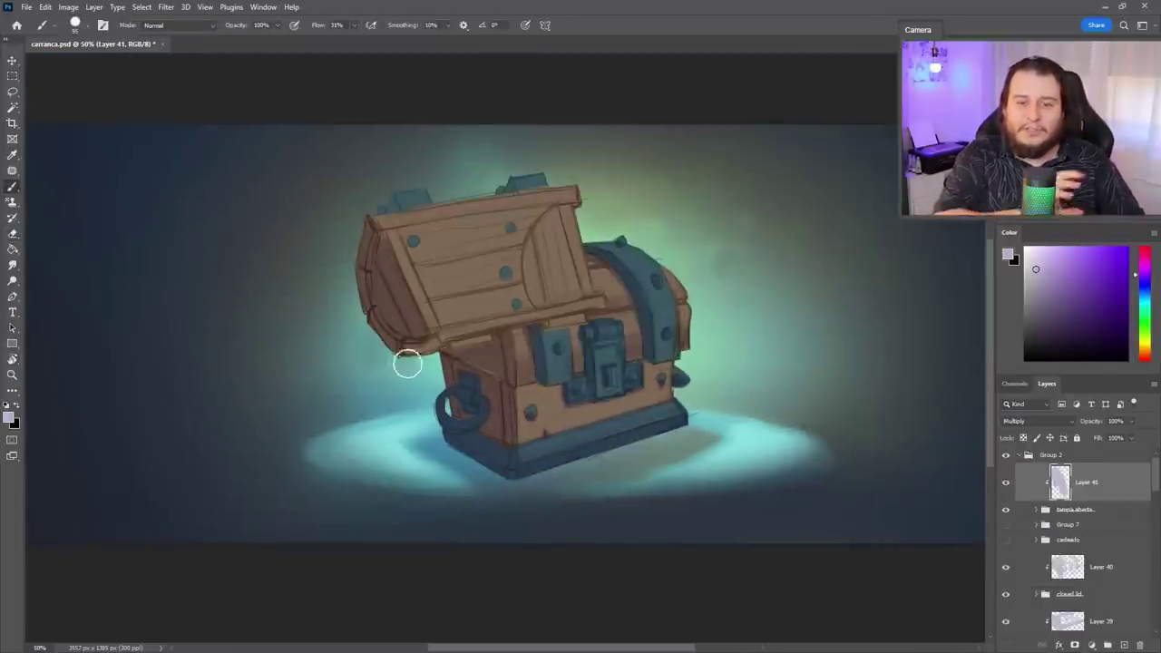
Paint shadows on the open lid's side and curved interior using a Multiply layer clipped to the tampa aberta group
{"action": "left_click_drag", "start_coordinate": [482, 223], "coordinate": [501, 316]}
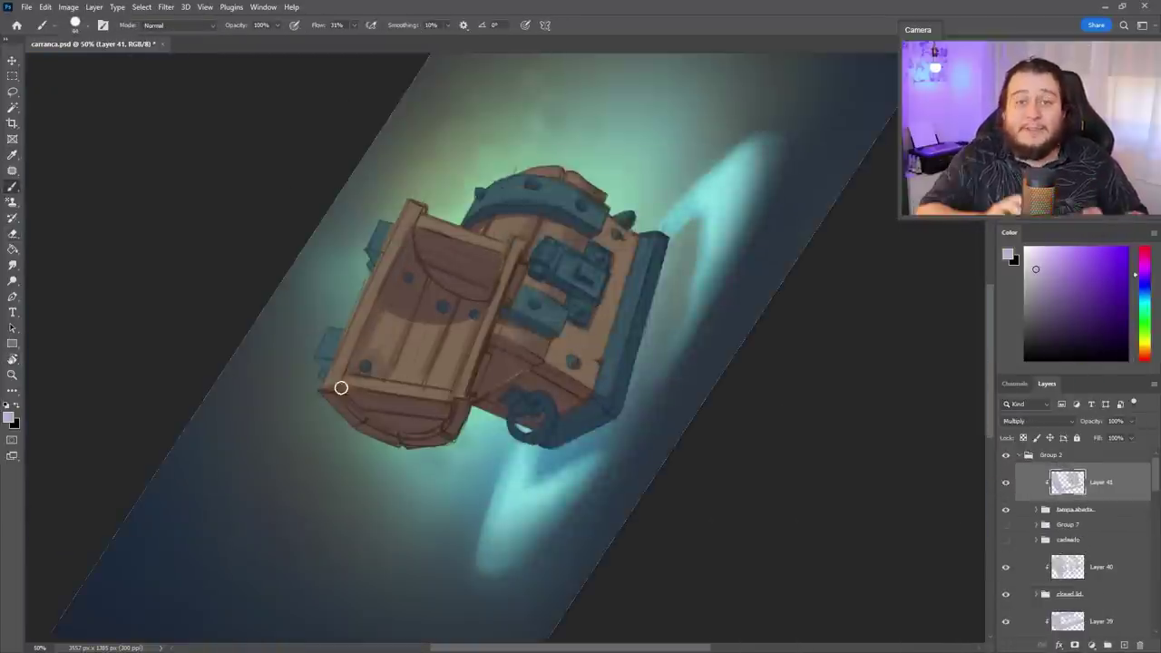
{"action": "key", "text": "r"}
{"action": "left_click_drag", "start_coordinate": [340, 387], "coordinate": [694, 602]}
{"action": "key", "text": "r"}
{"action": "left_click_drag", "start_coordinate": [558, 159], "coordinate": [738, 435]}
Hide the open lid, display the closed chest with its padlock, and expand the cadeado group to reach its colour layer
{"action": "left_click_drag", "start_coordinate": [1005, 481], "coordinate": [1008, 602]}
{"action": "left_click", "coordinate": [1004, 594]}
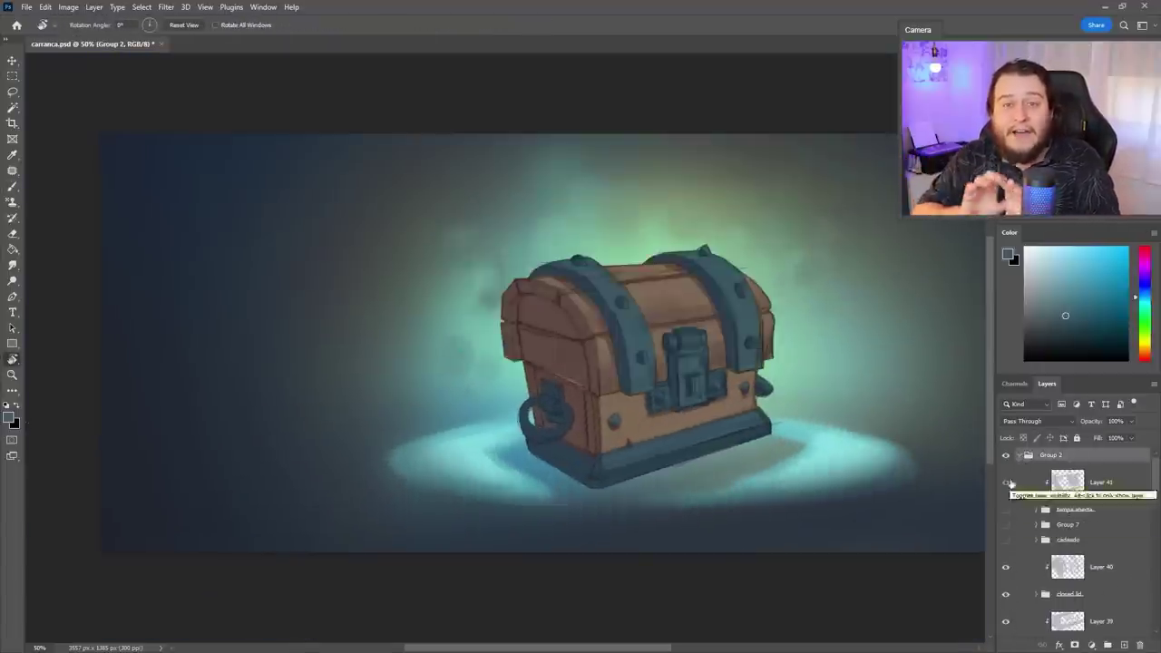
{"action": "left_click", "coordinate": [1004, 539]}
{"action": "left_click", "coordinate": [1036, 540]}
{"action": "scroll", "coordinate": [628, 322], "scroll_direction": "down", "scroll_amount": 4}
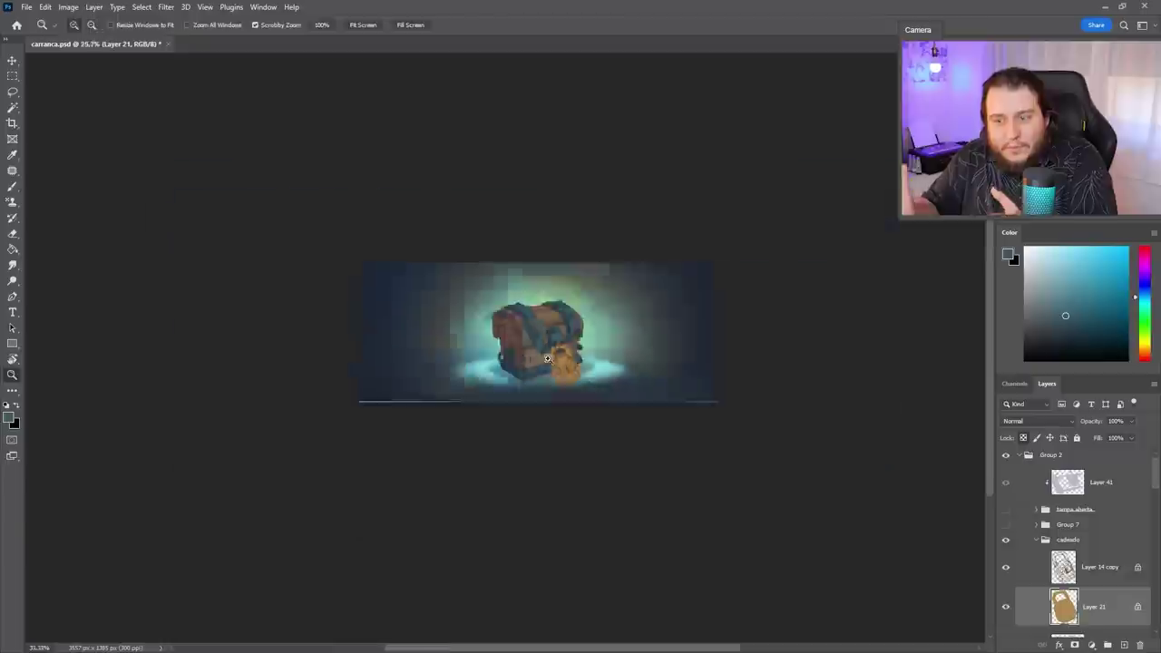
Hide the glowing background layers to leave a plain dark backdrop, and add a new paint layer behind the chest
{"action": "scroll", "coordinate": [627, 322], "scroll_direction": "up", "scroll_amount": 2}
{"action": "key", "text": "v"}
{"action": "scroll", "coordinate": [1070, 544], "scroll_direction": "down", "scroll_amount": 5}
{"action": "left_click", "coordinate": [1066, 616]}
{"action": "left_click", "coordinate": [1005, 616]}
{"action": "key", "text": "b"}
{"action": "key", "text": "ctrl+shift+alt+n"}
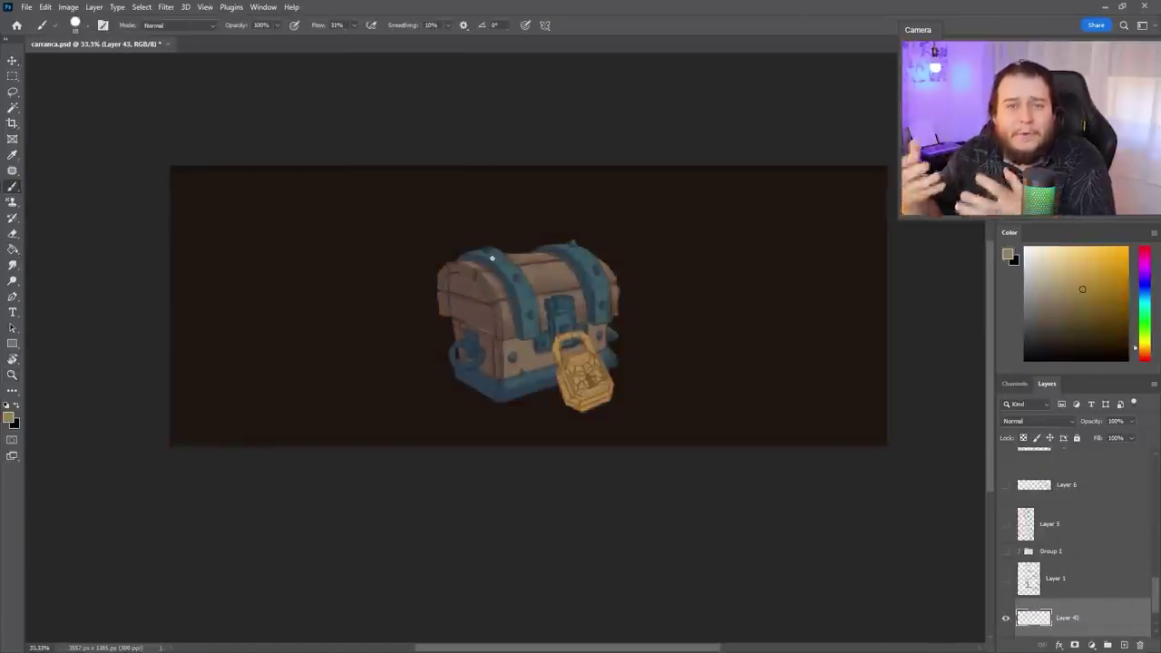